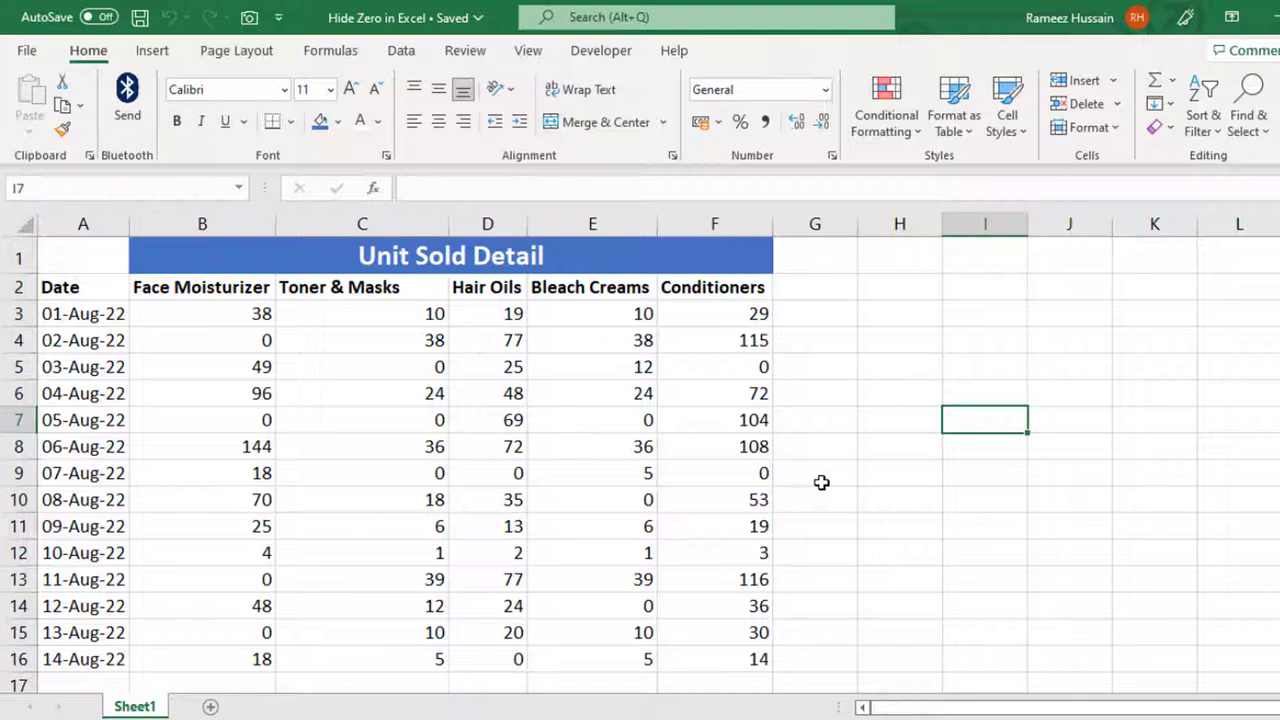
# - Turn off the advanced option that shows a zero in zero-value cells for Sheet1, and bring the zeros back
pyautogui.click(28, 51)
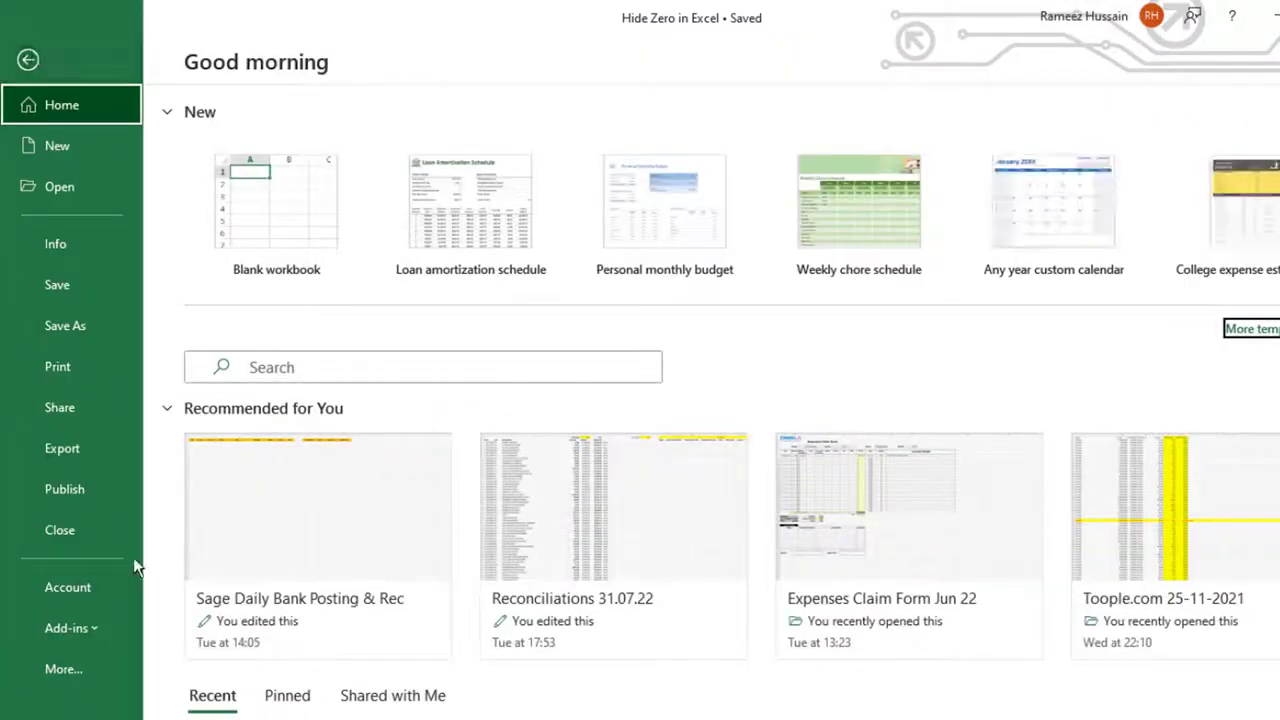
pyautogui.click(62, 676)
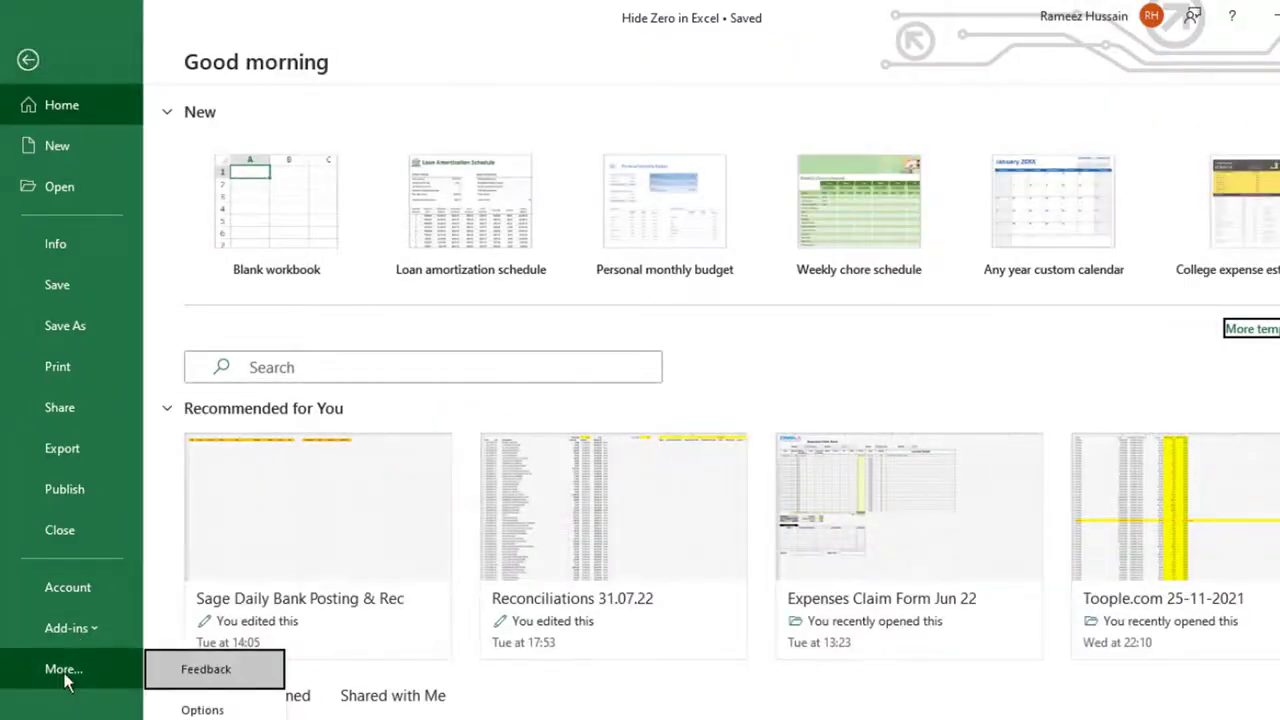
pyautogui.click(203, 710)
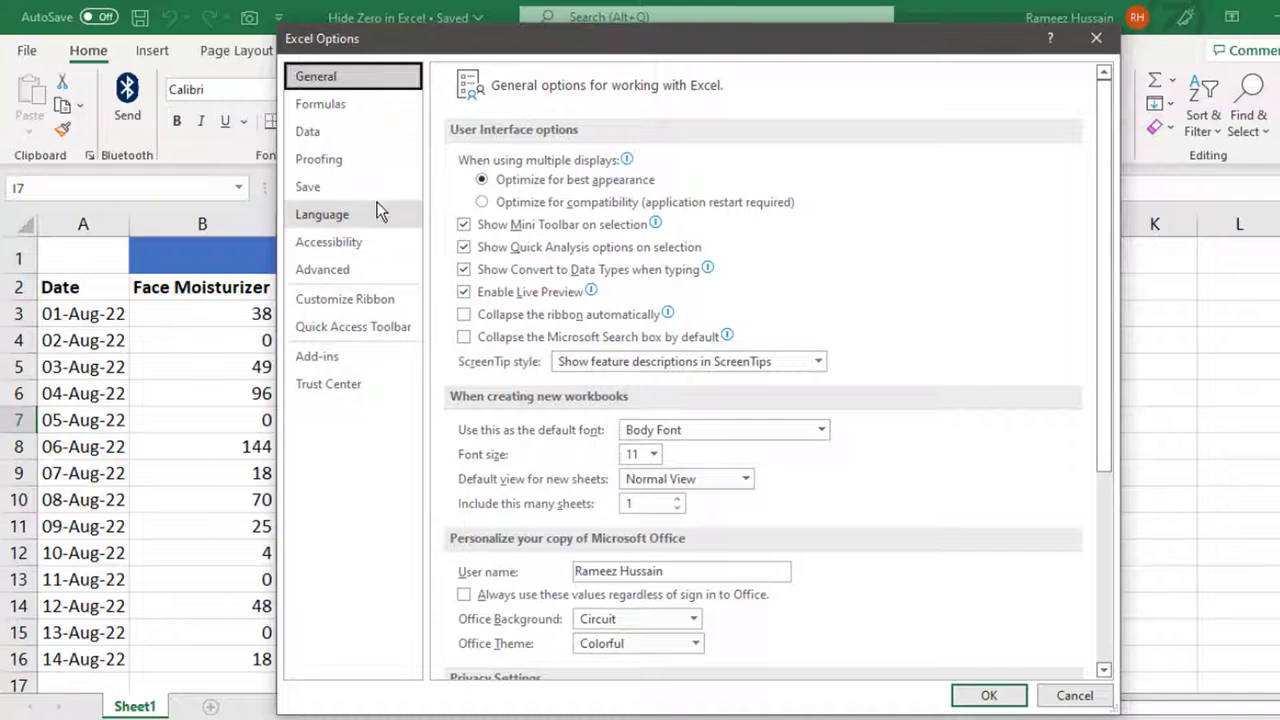
pyautogui.click(355, 273)
pyautogui.scroll(-3, 914, 300)
pyautogui.scroll(-12, 914, 304)
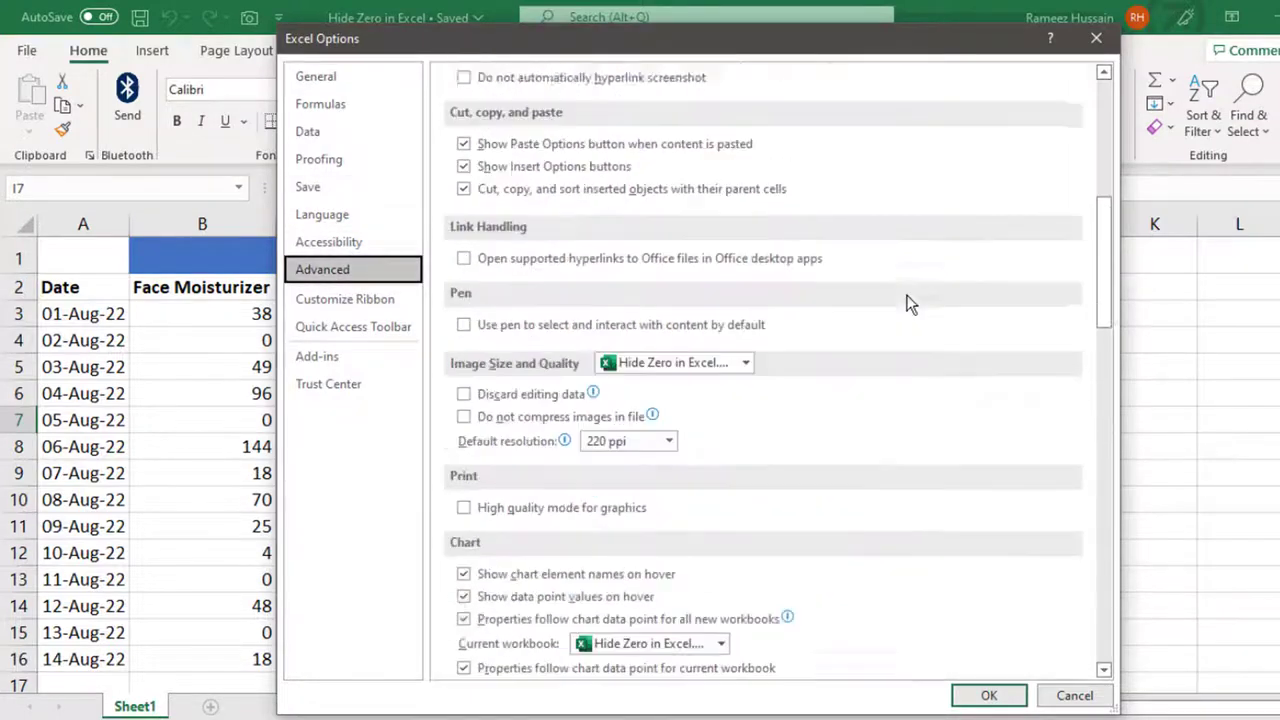
pyautogui.scroll(-10, 910, 303)
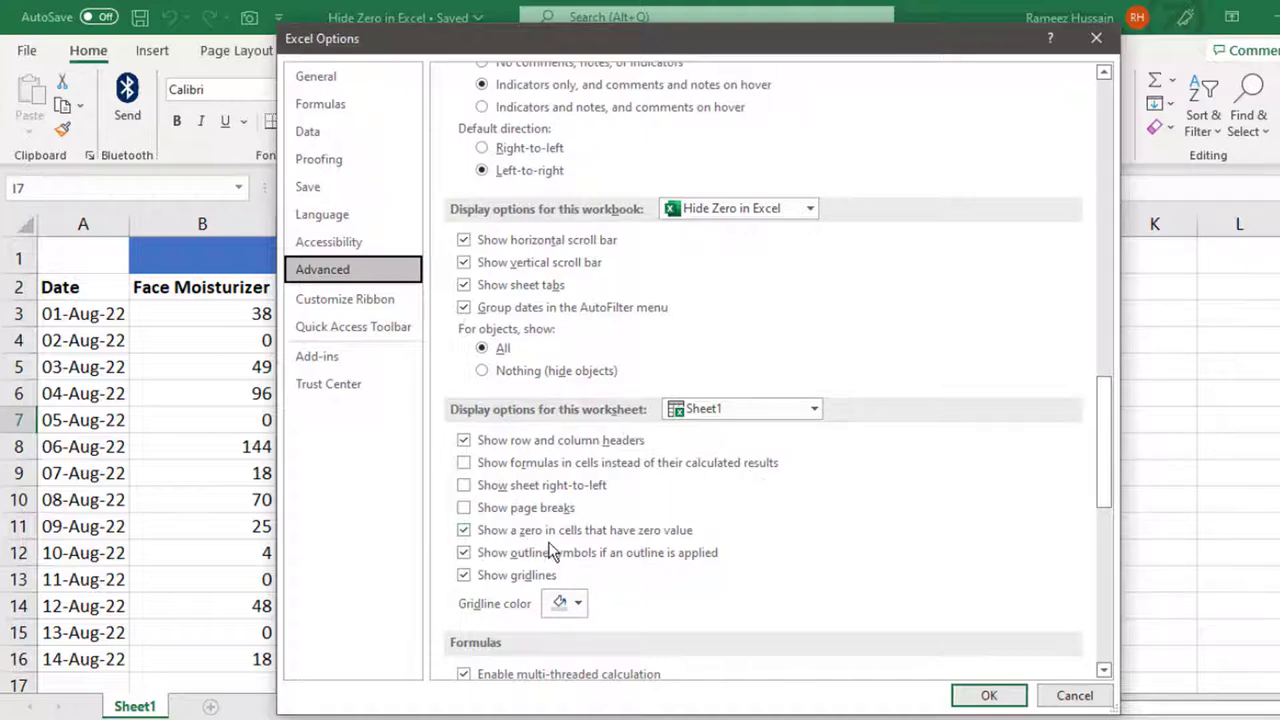
pyautogui.click(465, 531)
pyautogui.click(978, 700)
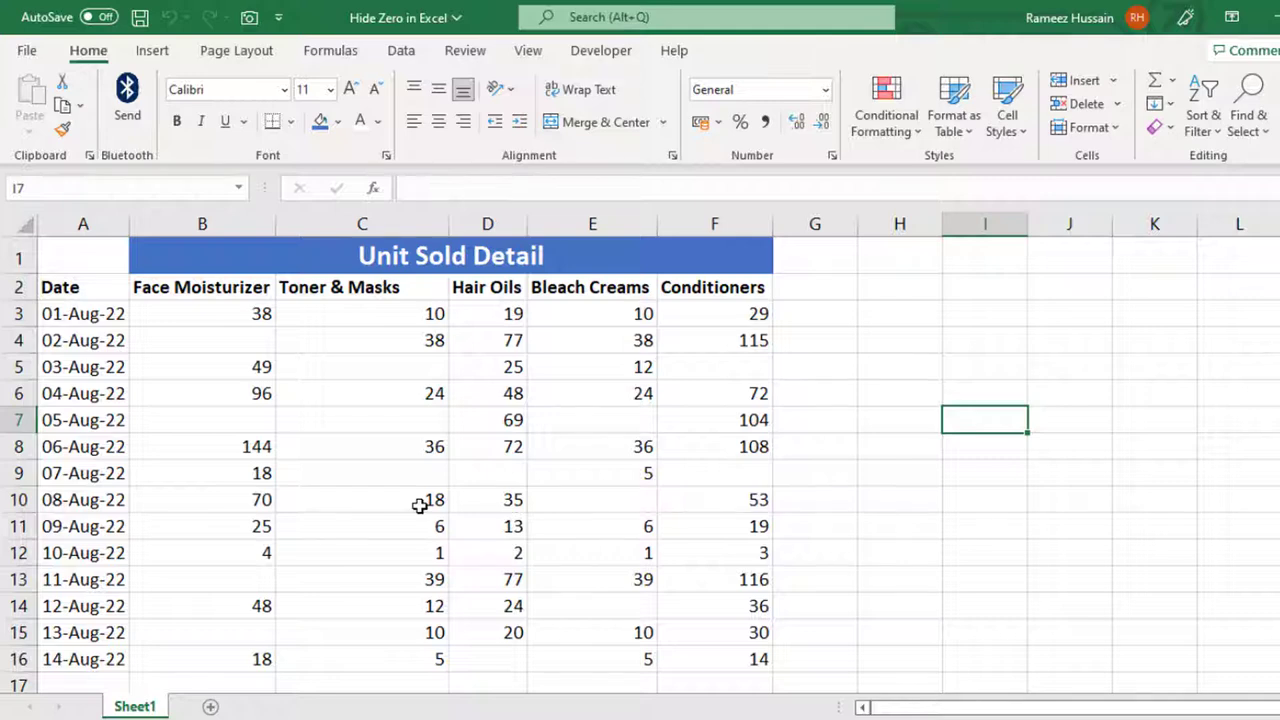
pyautogui.hotkey('ctrl', 'z')
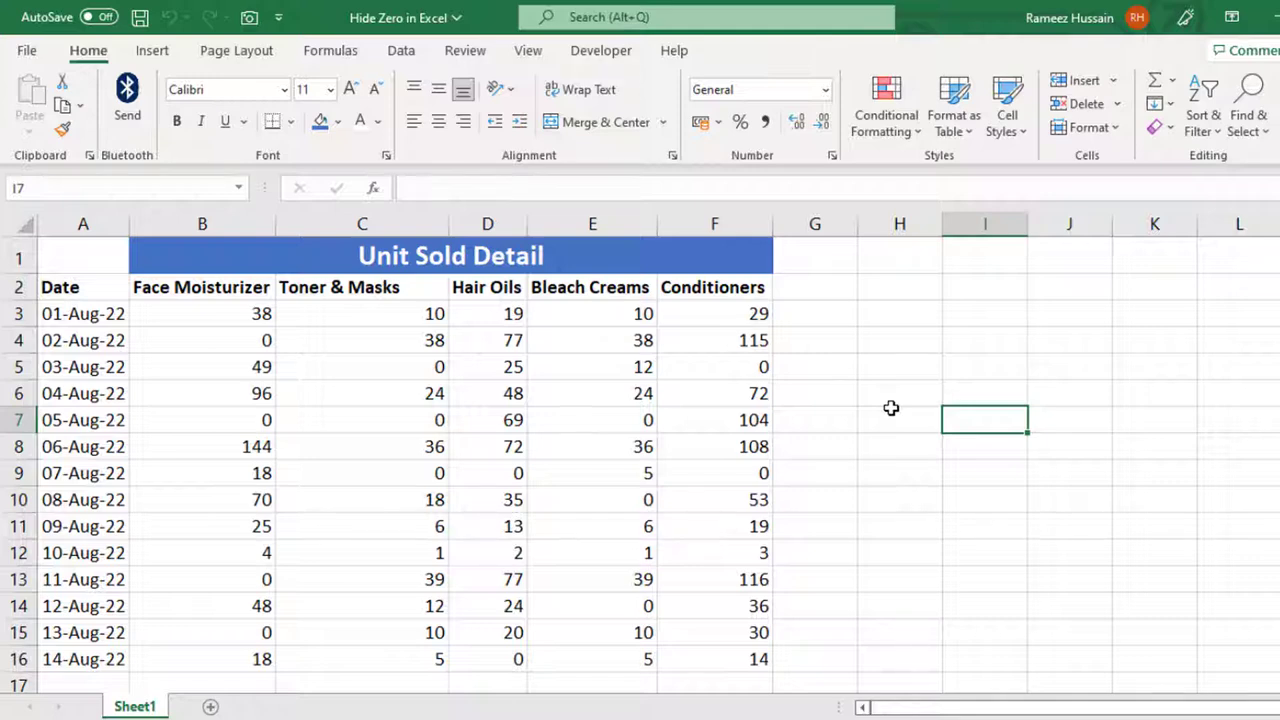
# - Set up an Equal To highlight rule for the unit figures in B3:F16 that targets the value 0
pyautogui.moveTo(260, 313)
pyautogui.mouseDown()
pyautogui.moveTo(677, 563)
pyautogui.moveTo(684, 660)
pyautogui.mouseUp()
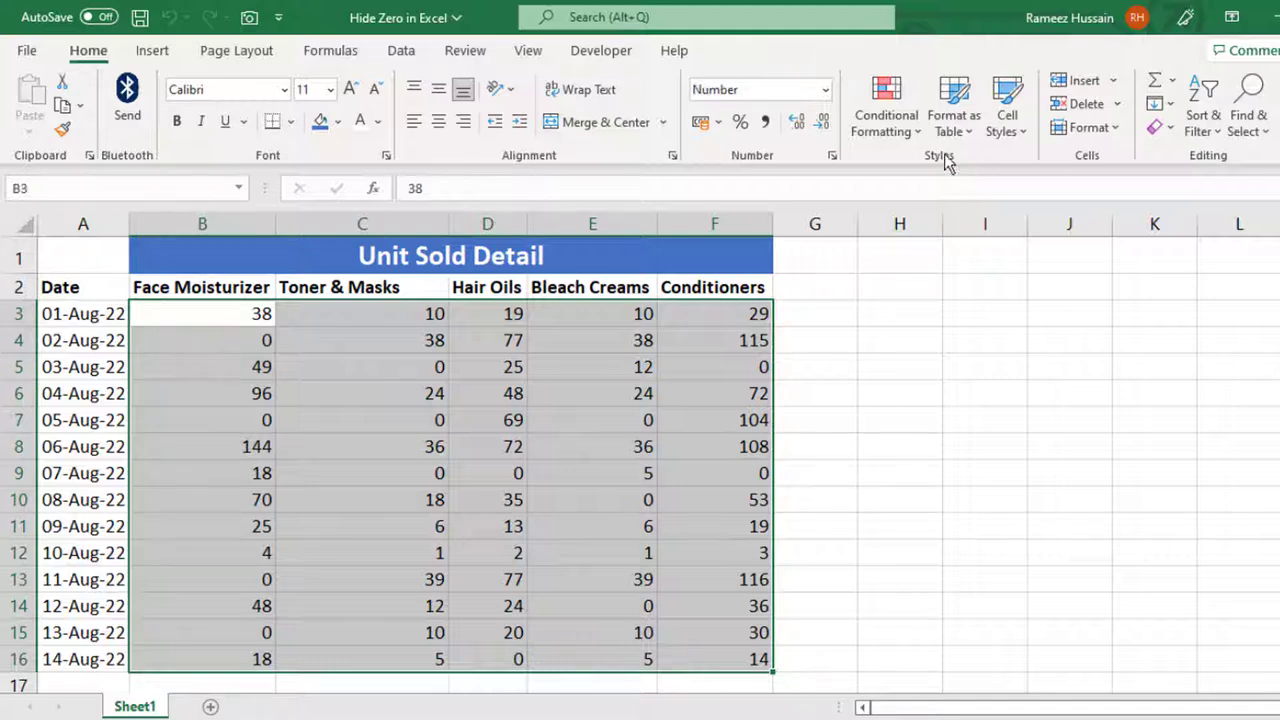
pyautogui.click(883, 125)
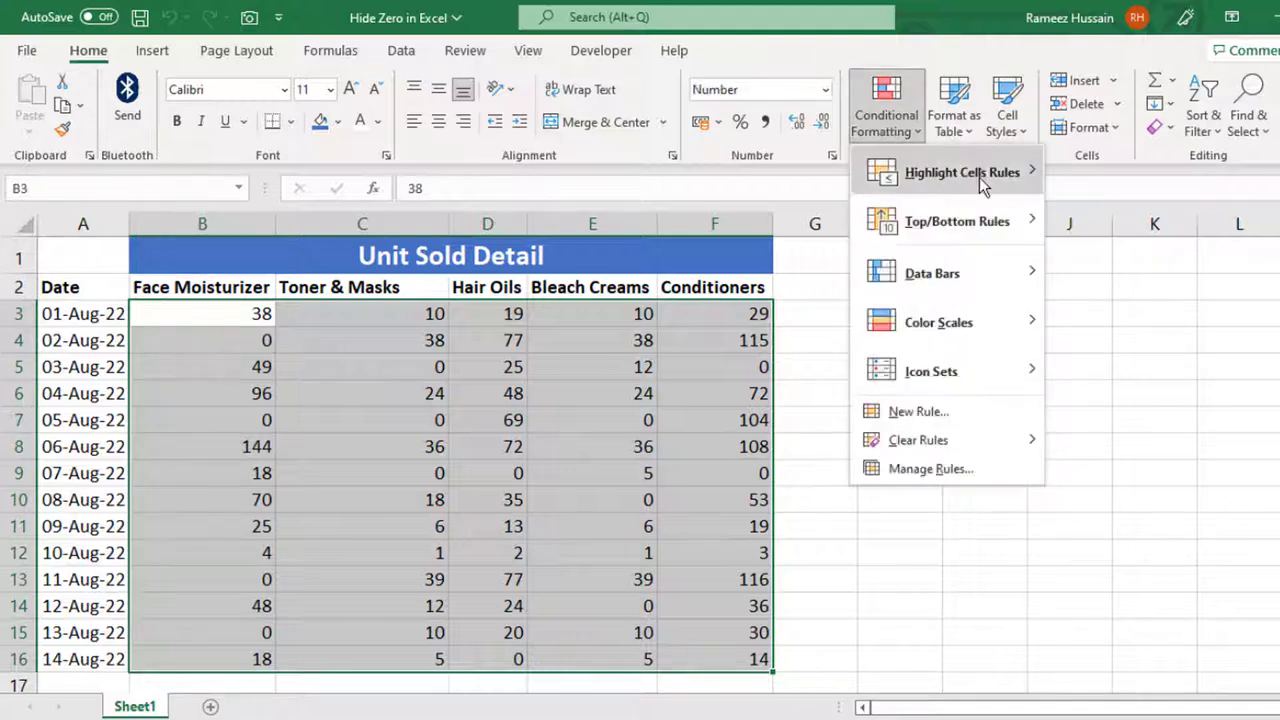
pyautogui.moveTo(979, 177)
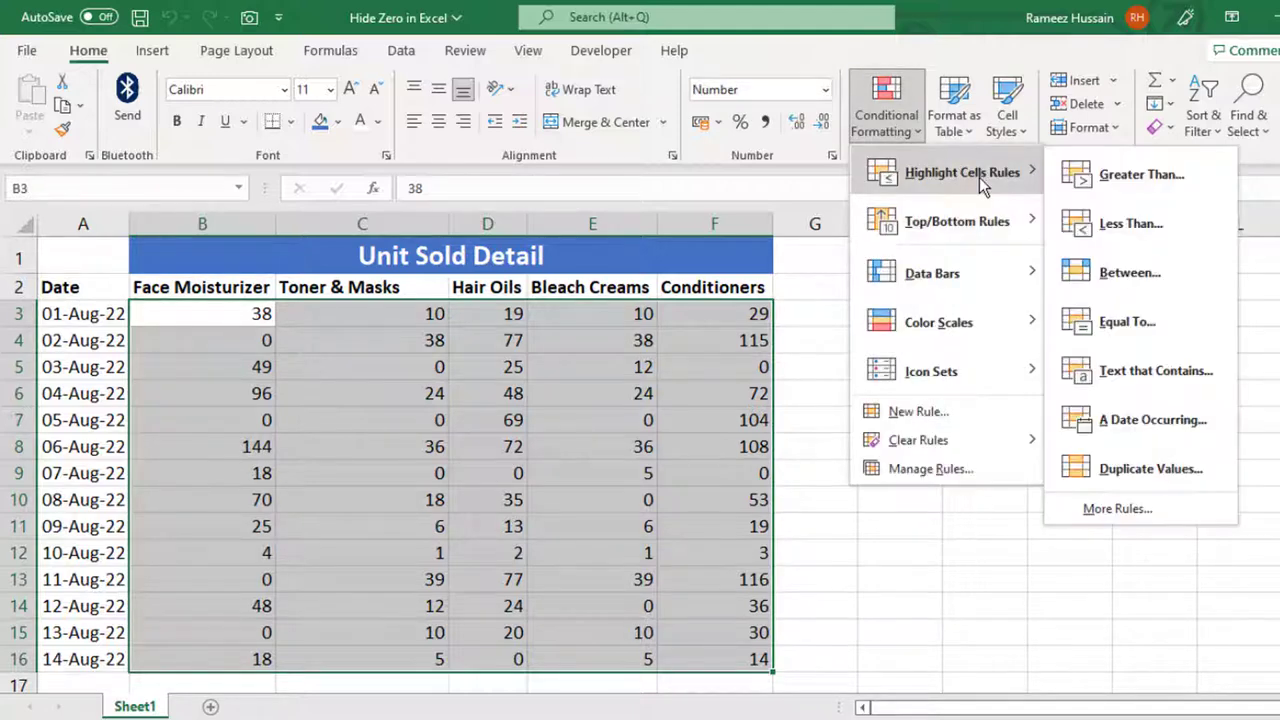
pyautogui.click(1128, 320)
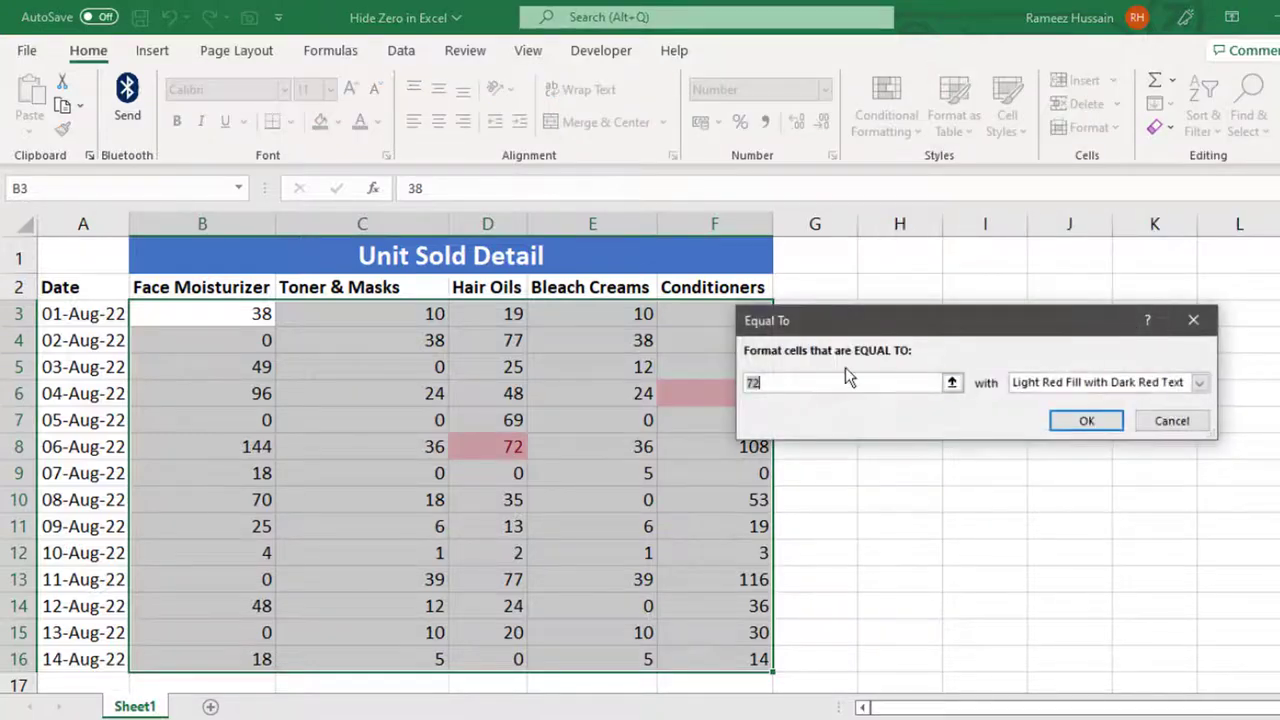
pyautogui.press('BackSpace')
pyautogui.write('0')
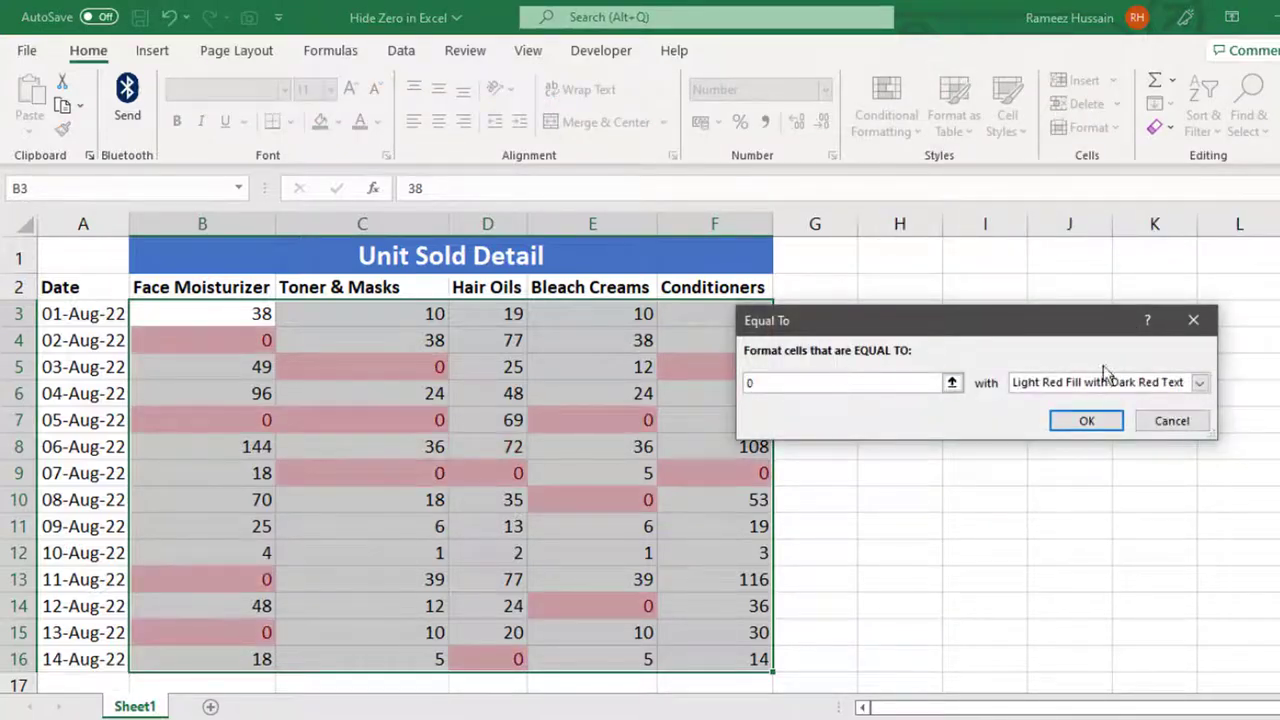
# - Give the Equal To rule a custom format with a white font colour and apply it
pyautogui.click(1199, 382)
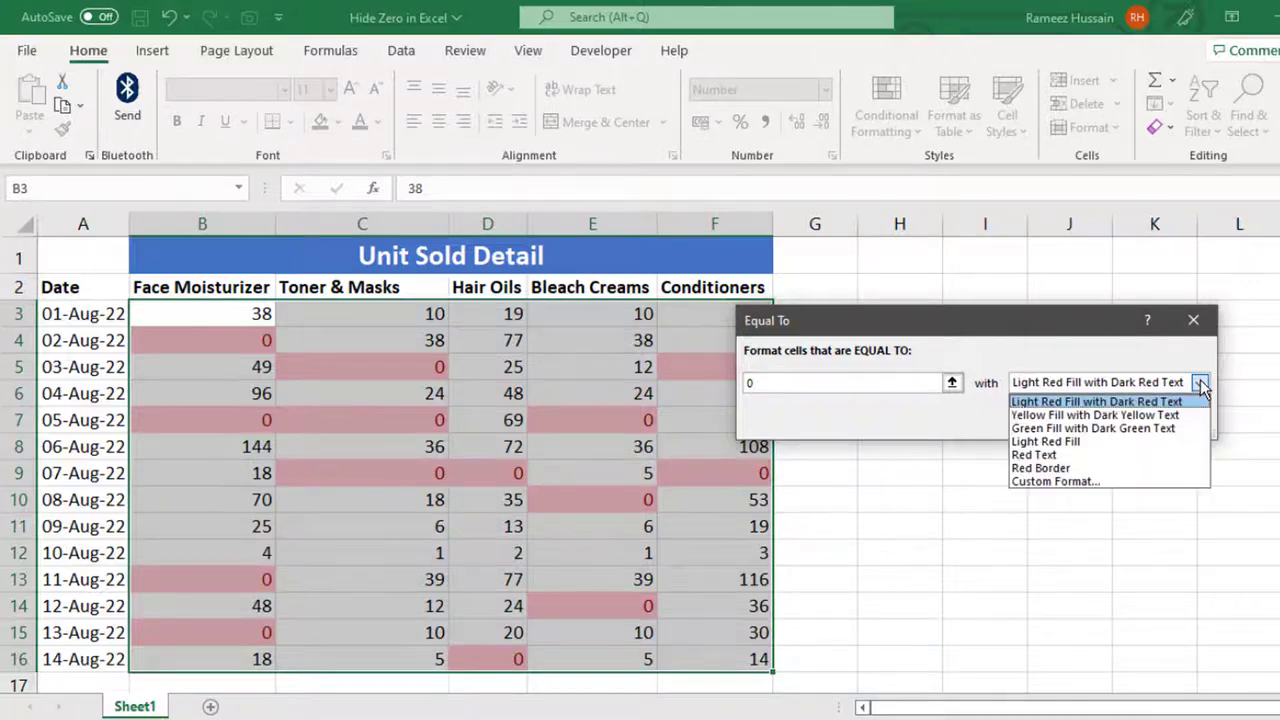
pyautogui.click(1110, 481)
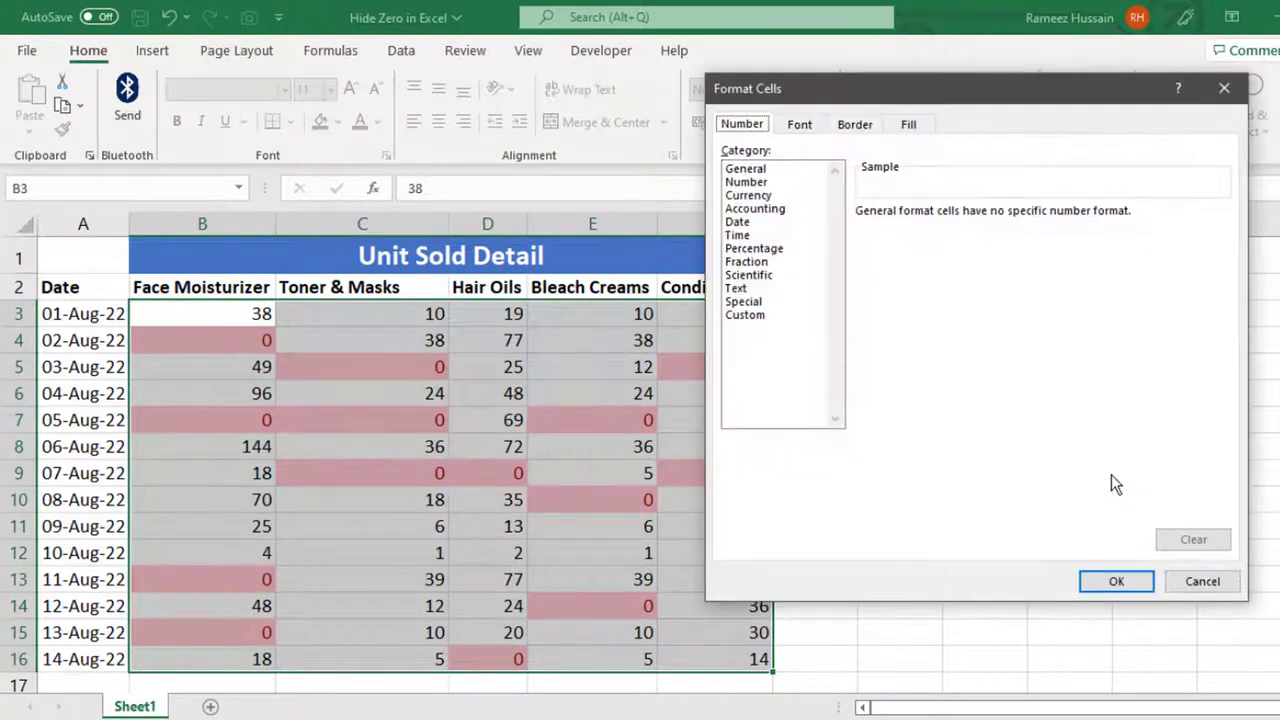
pyautogui.click(808, 127)
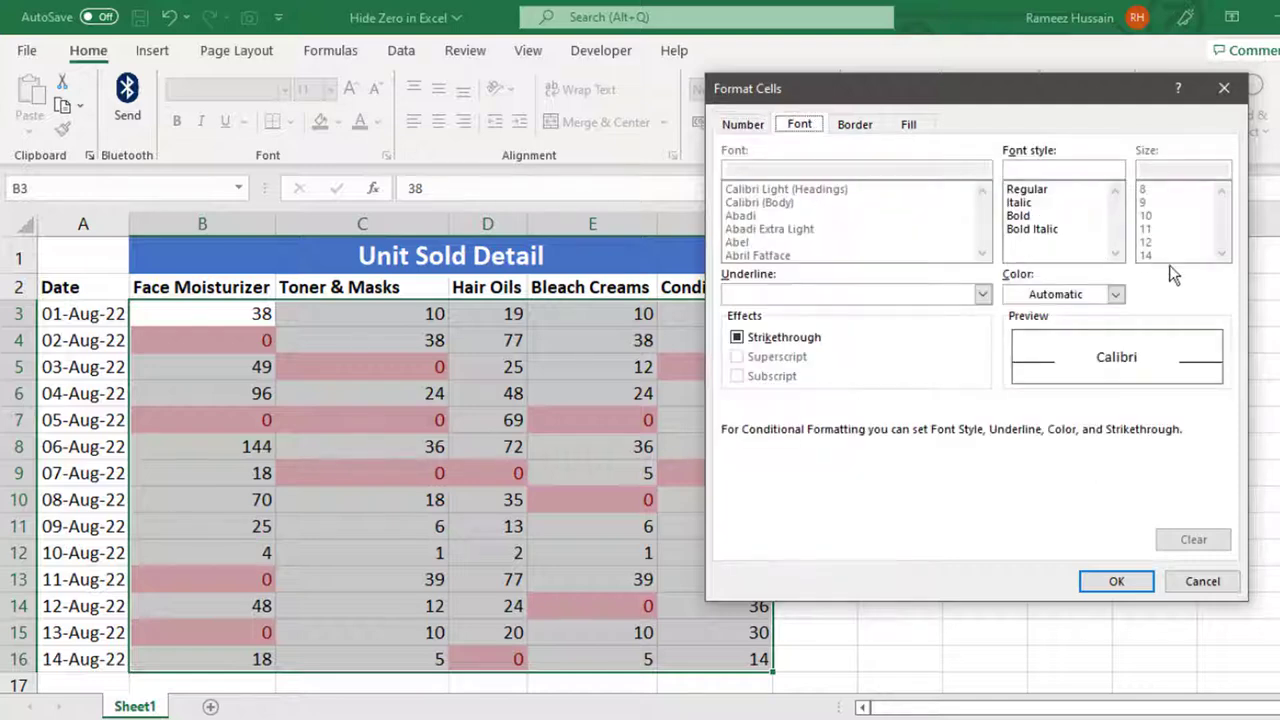
pyautogui.click(1117, 298)
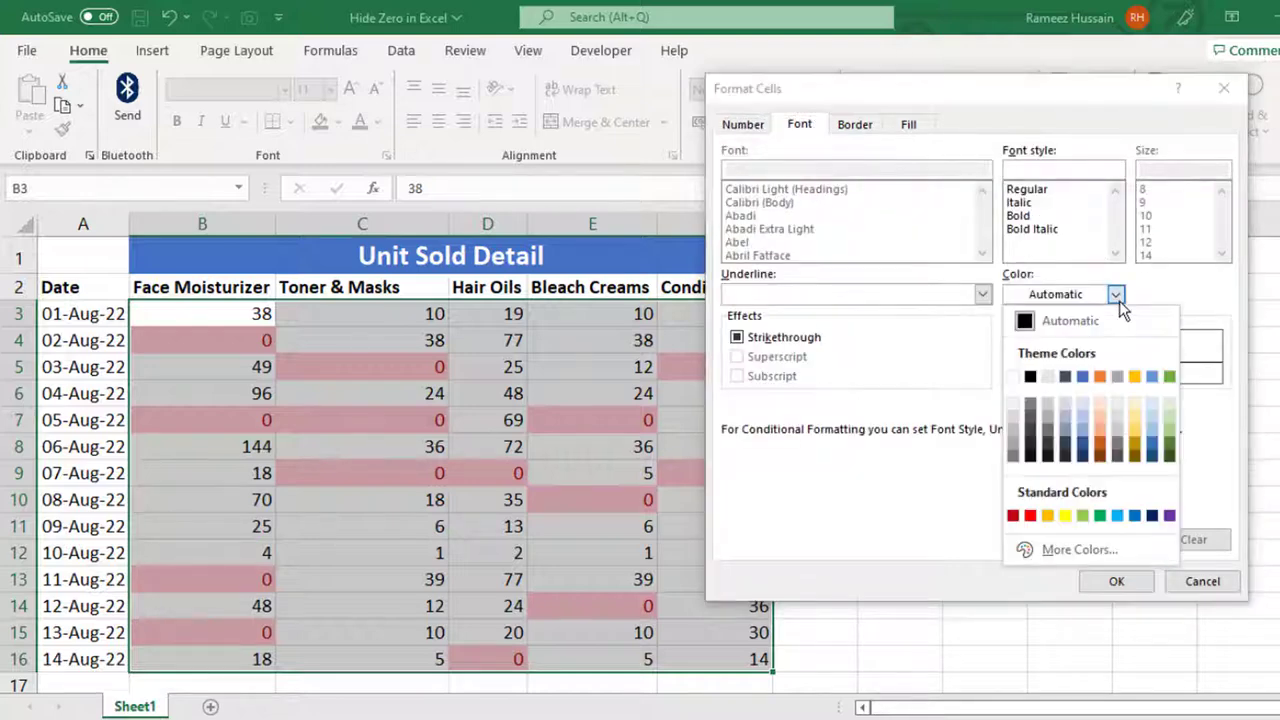
pyautogui.click(1013, 377)
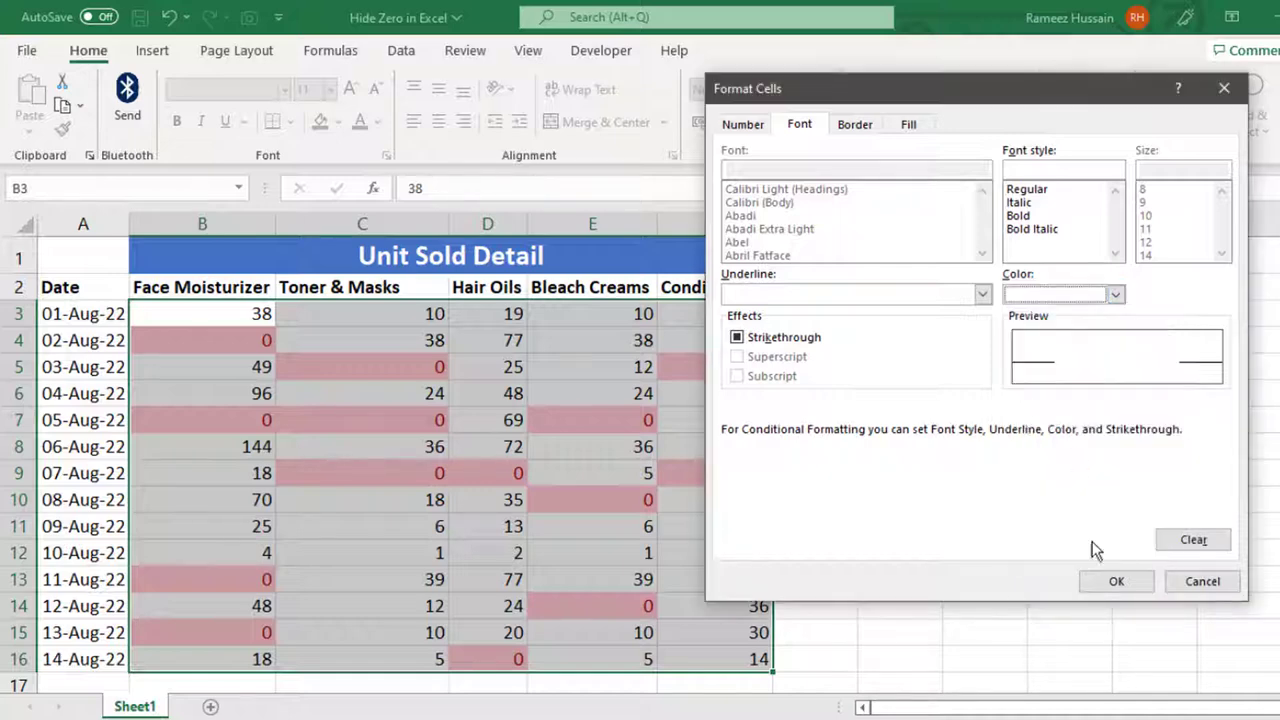
pyautogui.click(1090, 581)
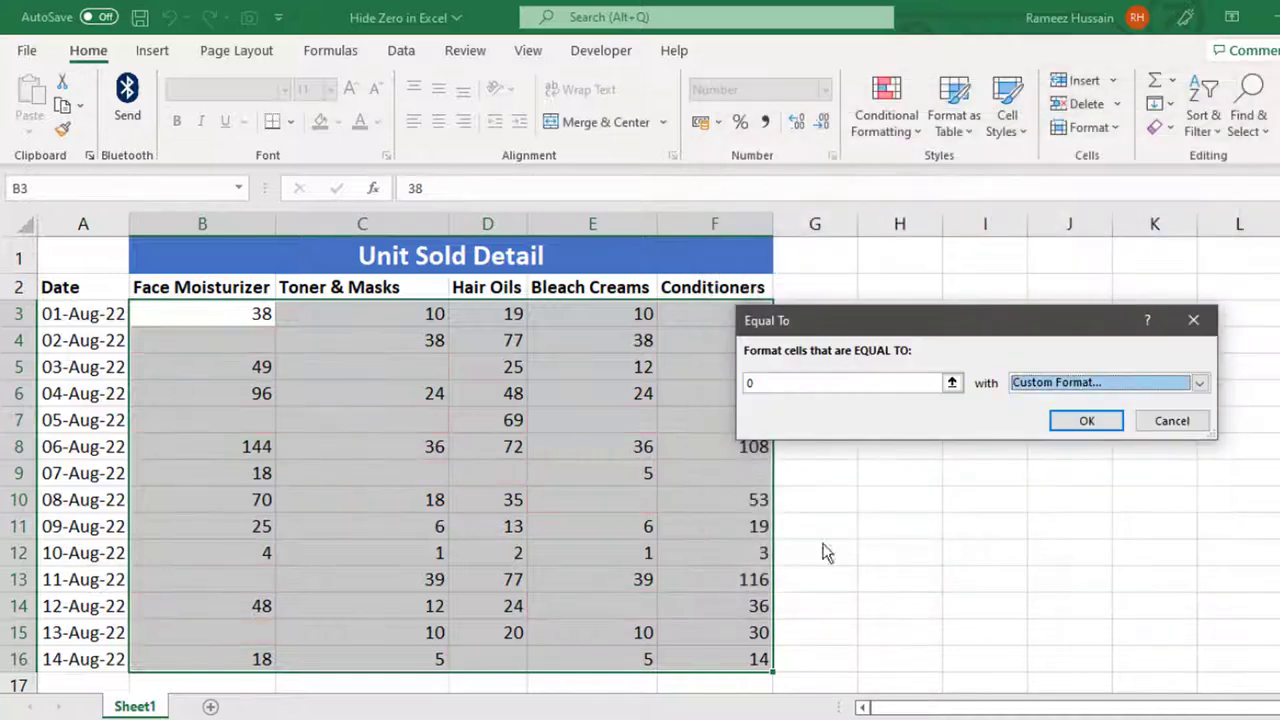
pyautogui.click(1082, 422)
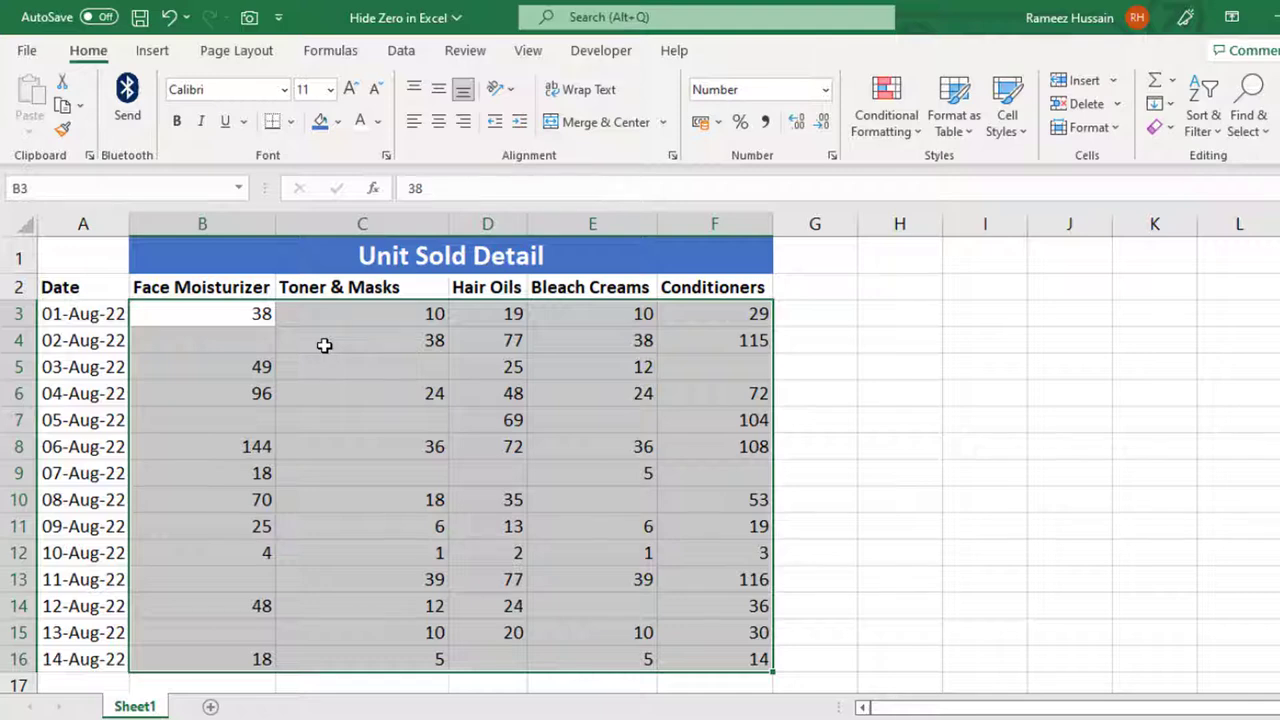
# - Check the content of cell B4 and try a fill colour on the range B3:F16
pyautogui.click(250, 335)
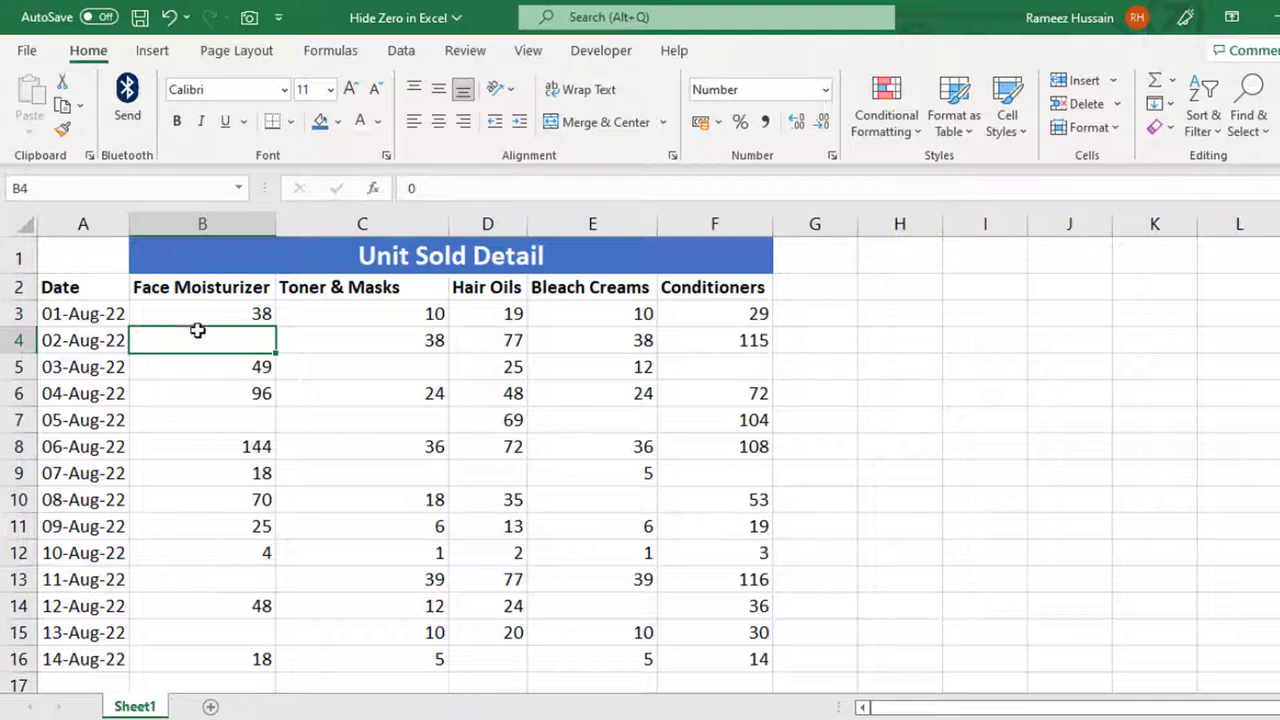
pyautogui.moveTo(196, 314); pyautogui.dragTo(717, 658)
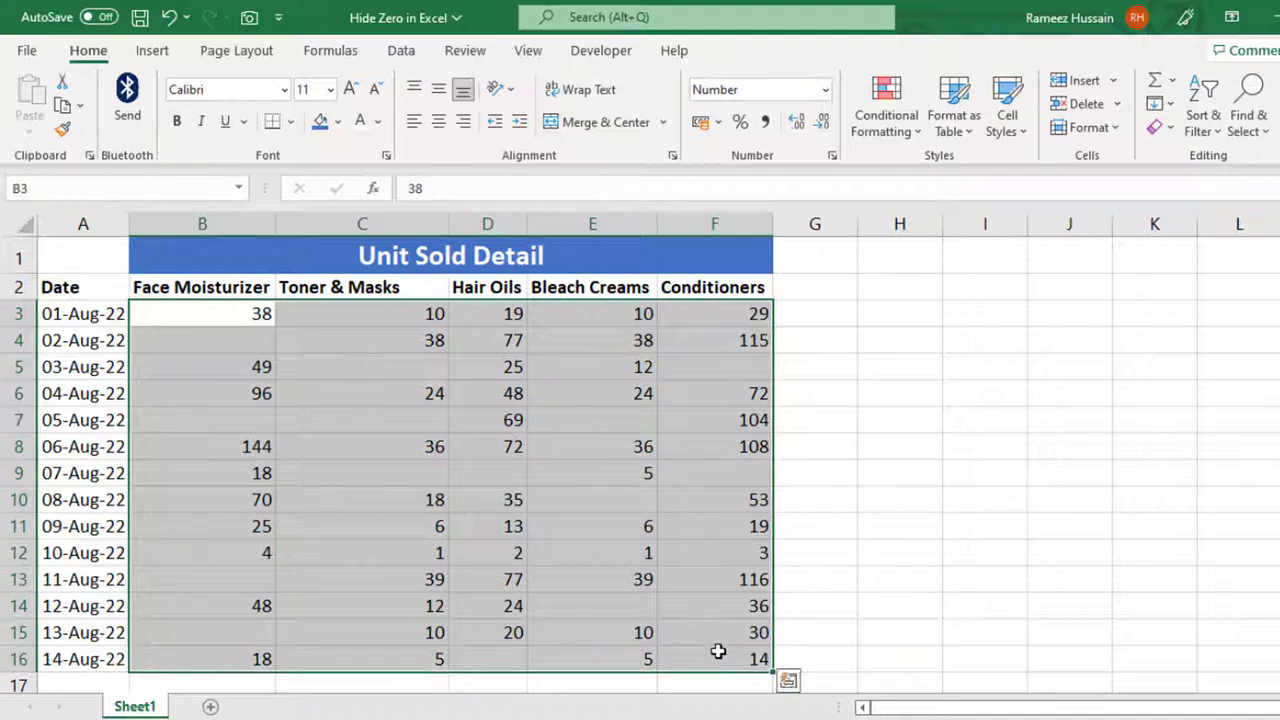
pyautogui.click(321, 124)
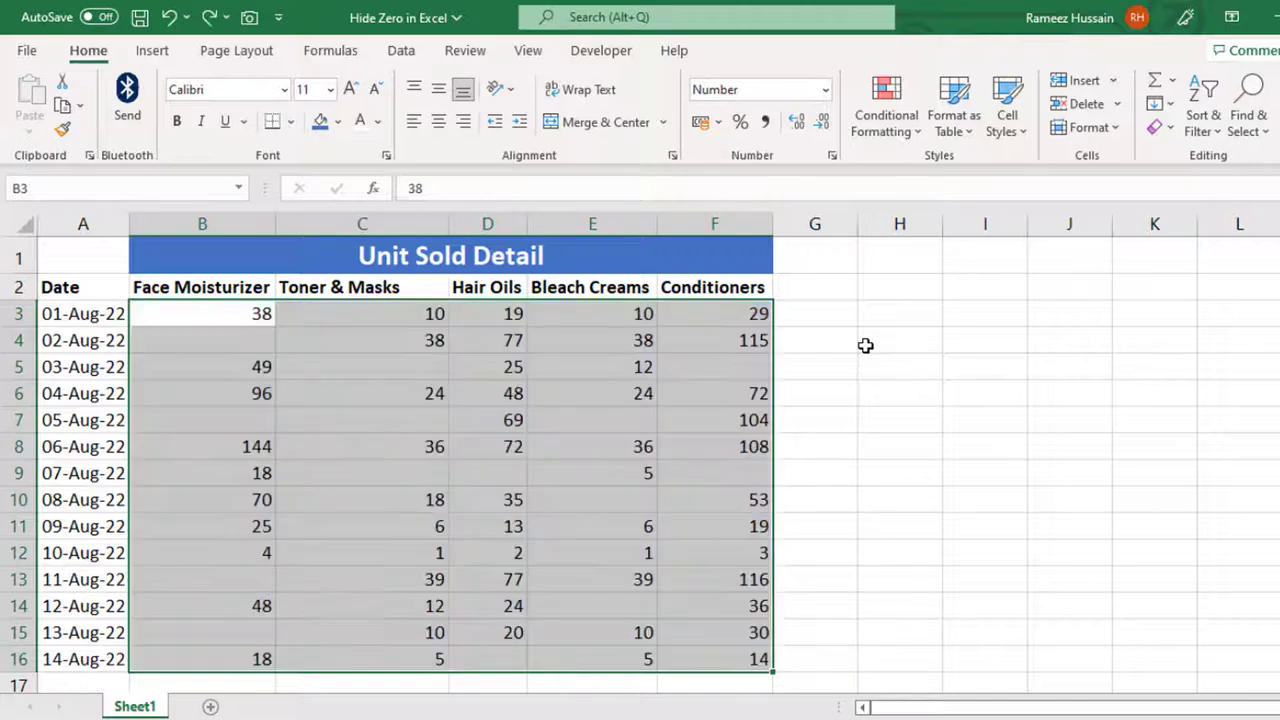
# - Clear the conditional formatting rules from the entire sheet
pyautogui.click(893, 113)
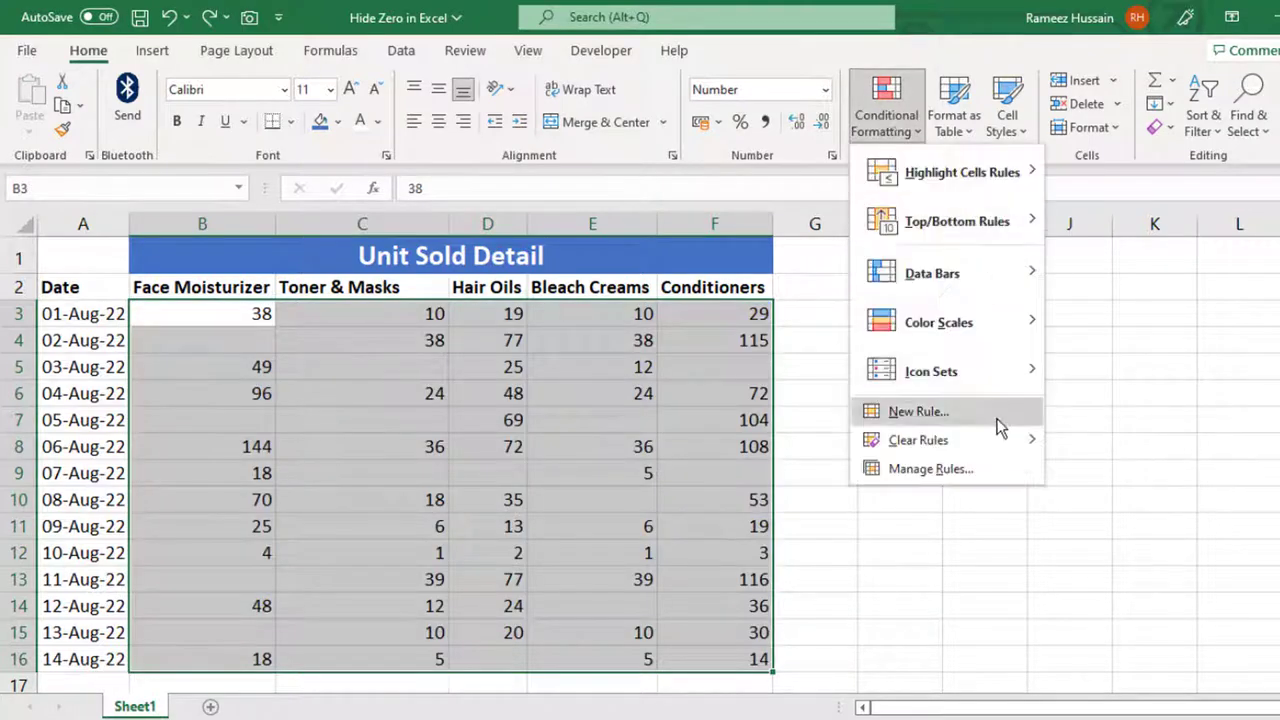
pyautogui.moveTo(990, 440)
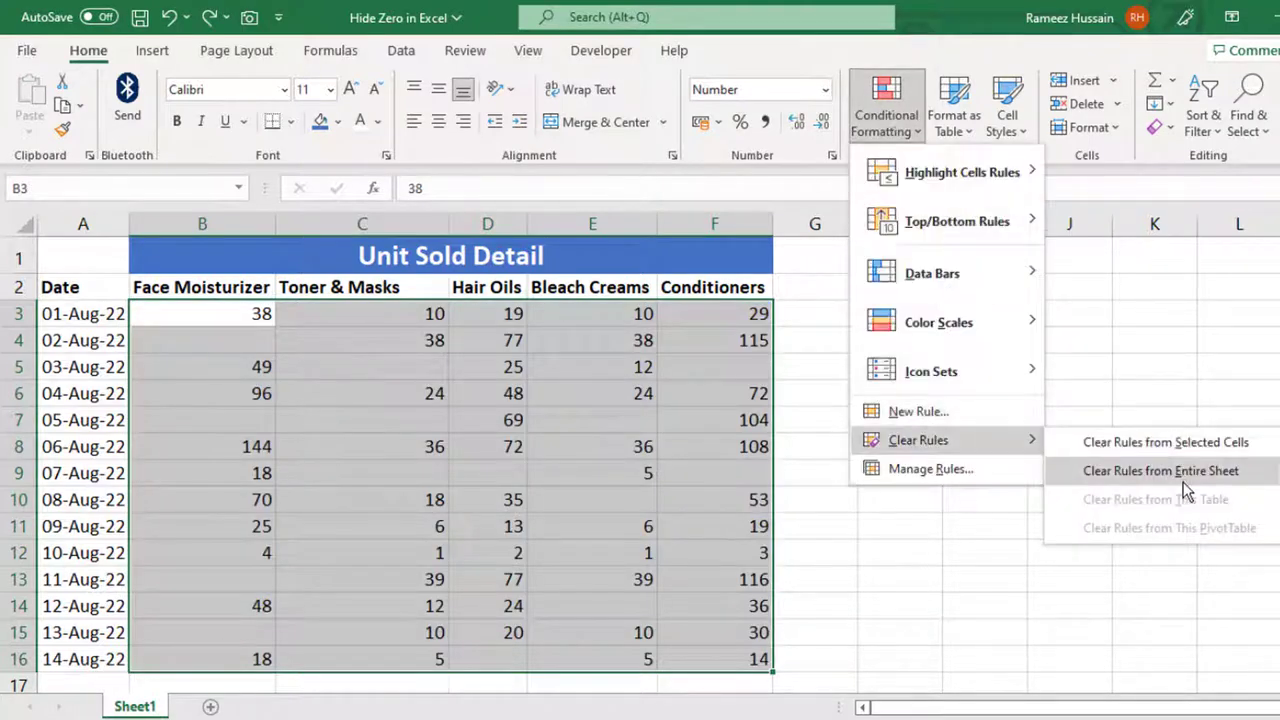
pyautogui.click(1183, 471)
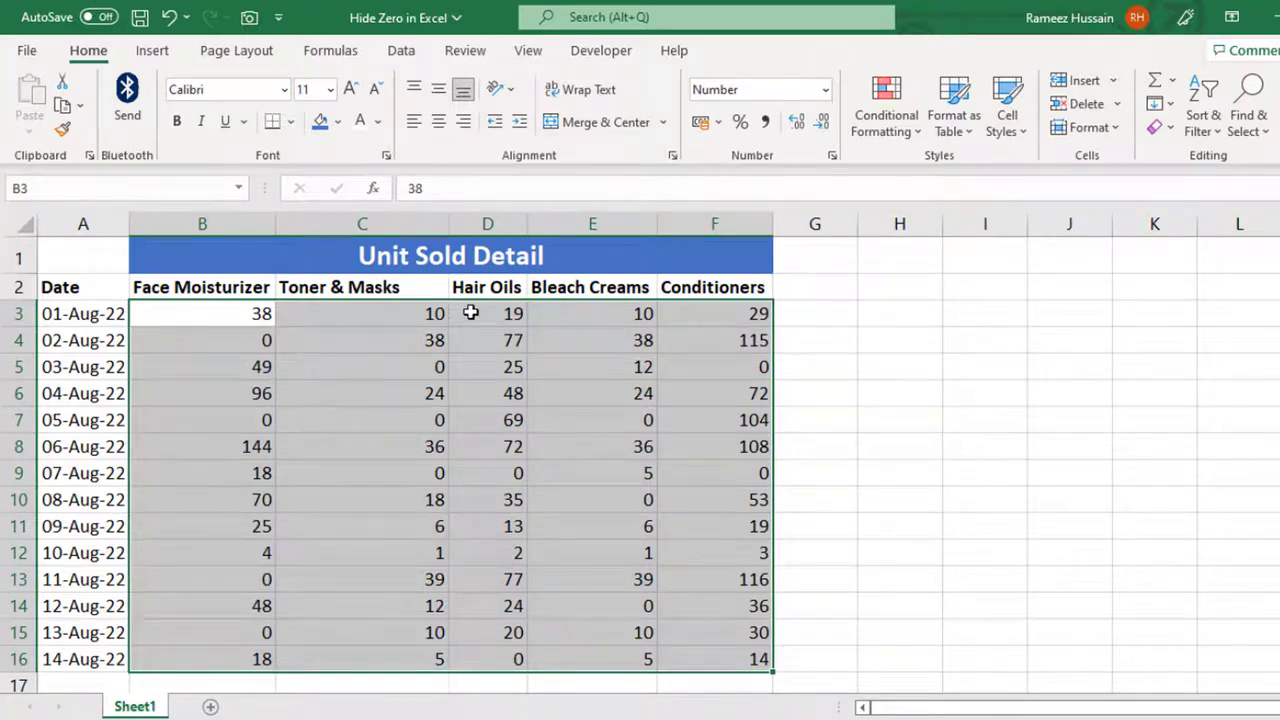
# - Create an Equal To conditional formatting rule on B3:F16 for cells with the value 0
pyautogui.click(908, 140)
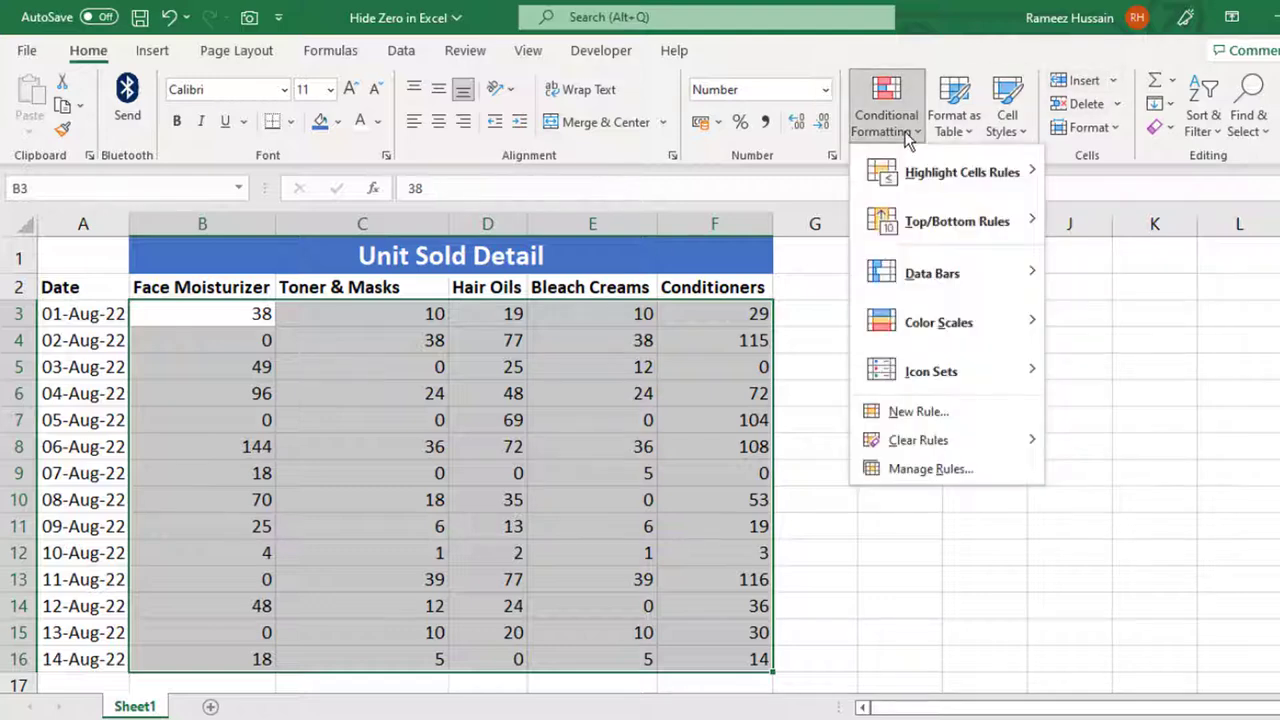
pyautogui.moveTo(971, 177)
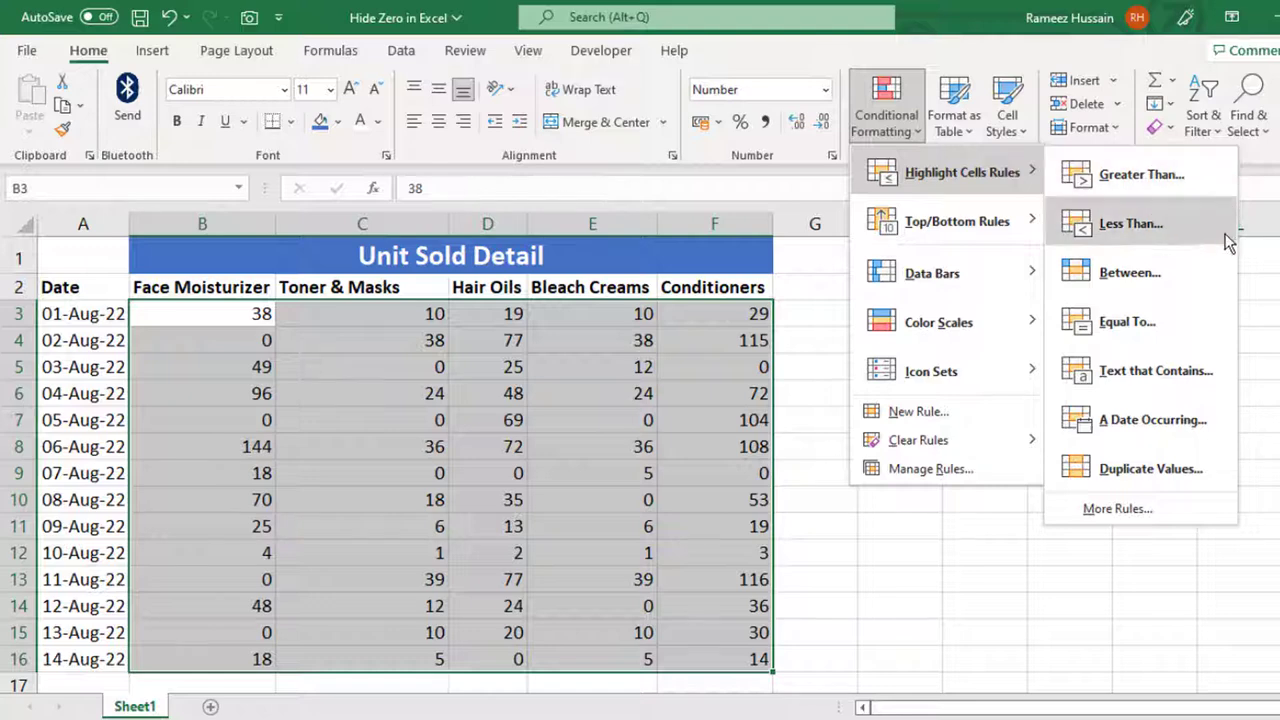
pyautogui.click(1127, 321)
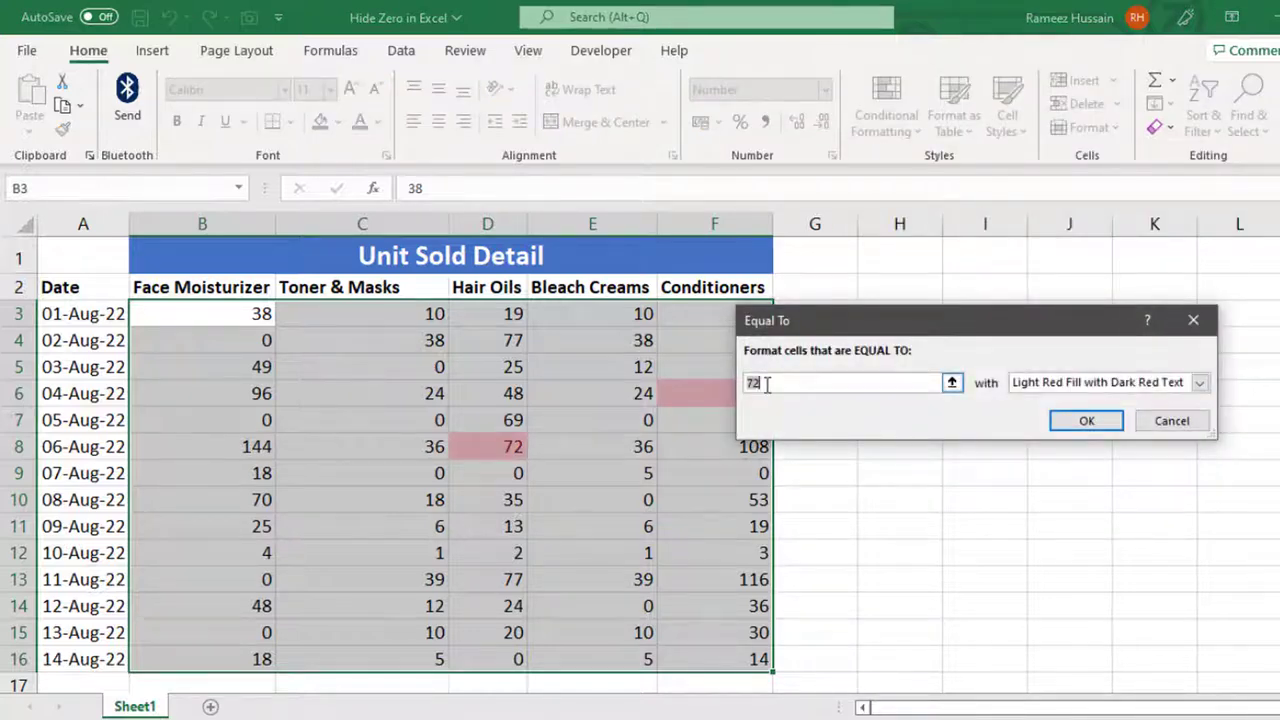
pyautogui.write('0')
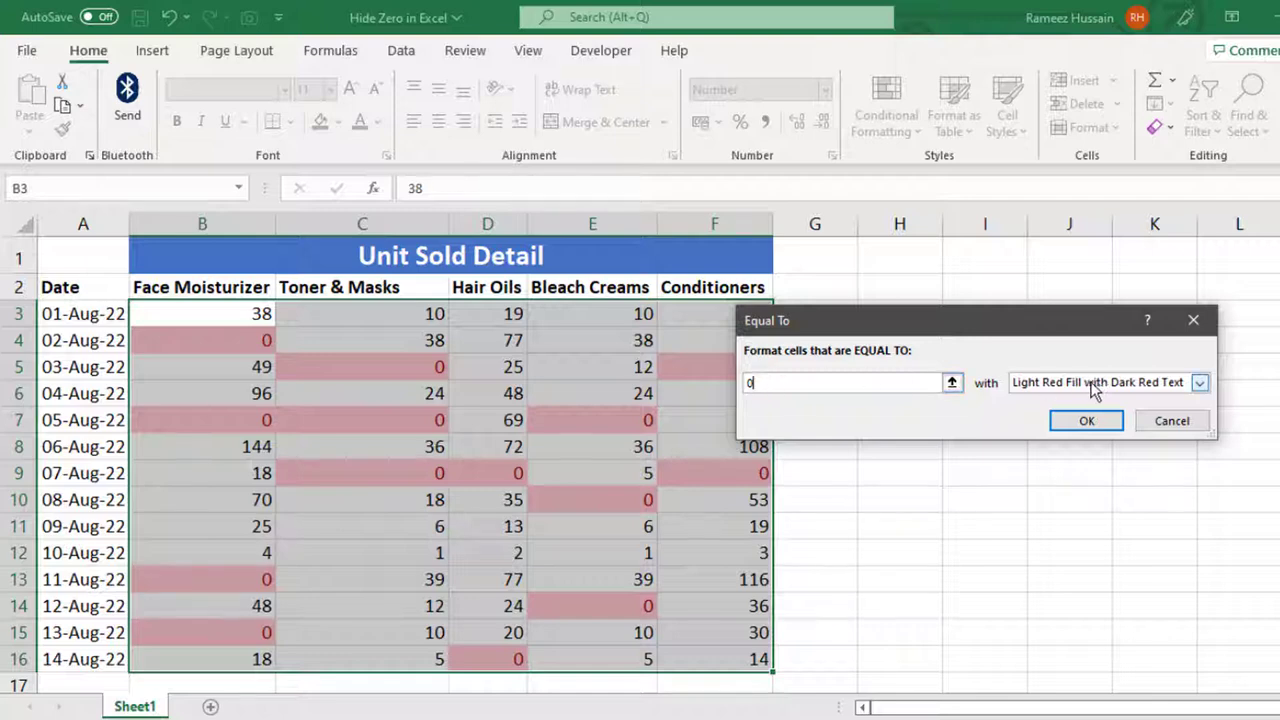
# - Give the Equal To rule a custom format with the number format code ;;; and apply it
pyautogui.click(1200, 383)
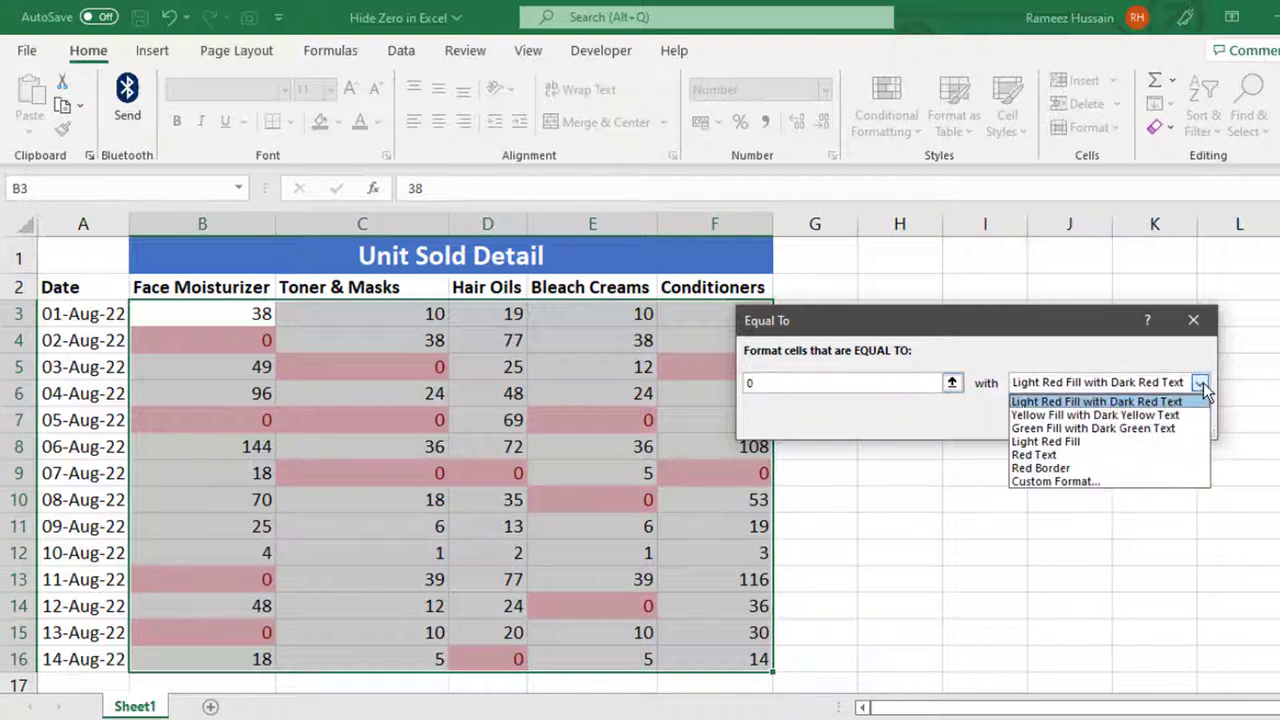
pyautogui.click(1109, 483)
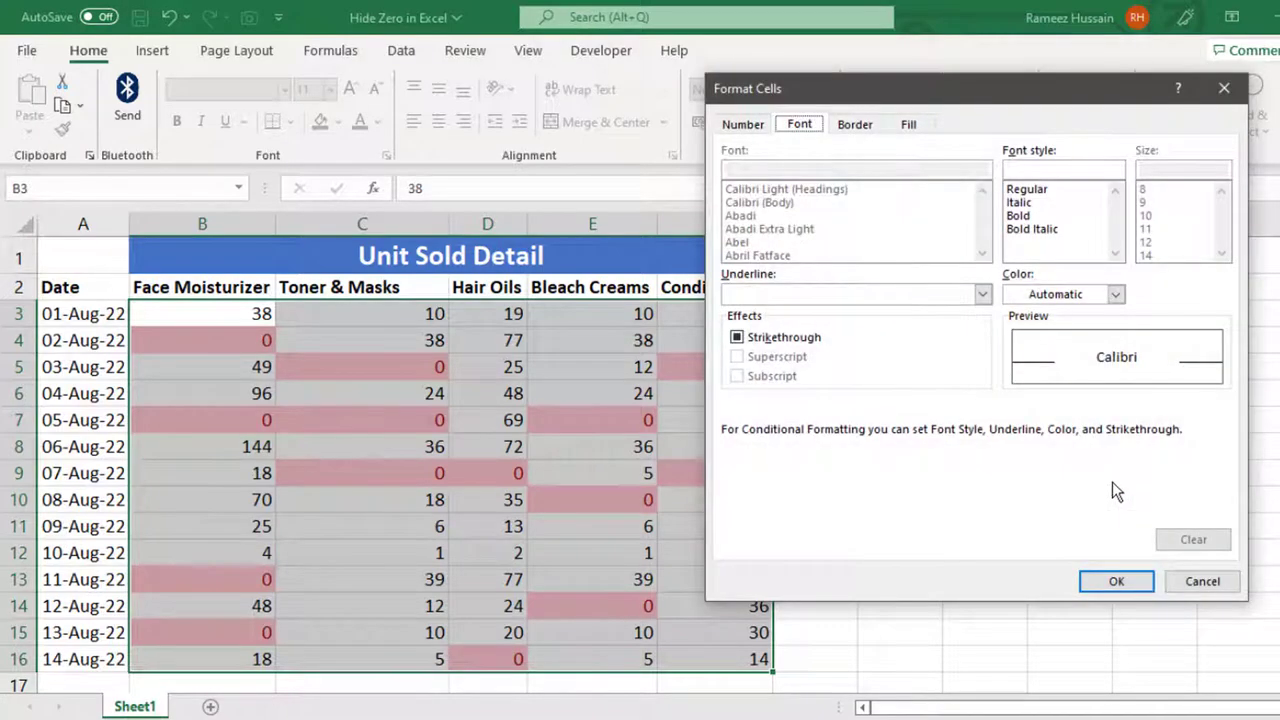
pyautogui.click(741, 128)
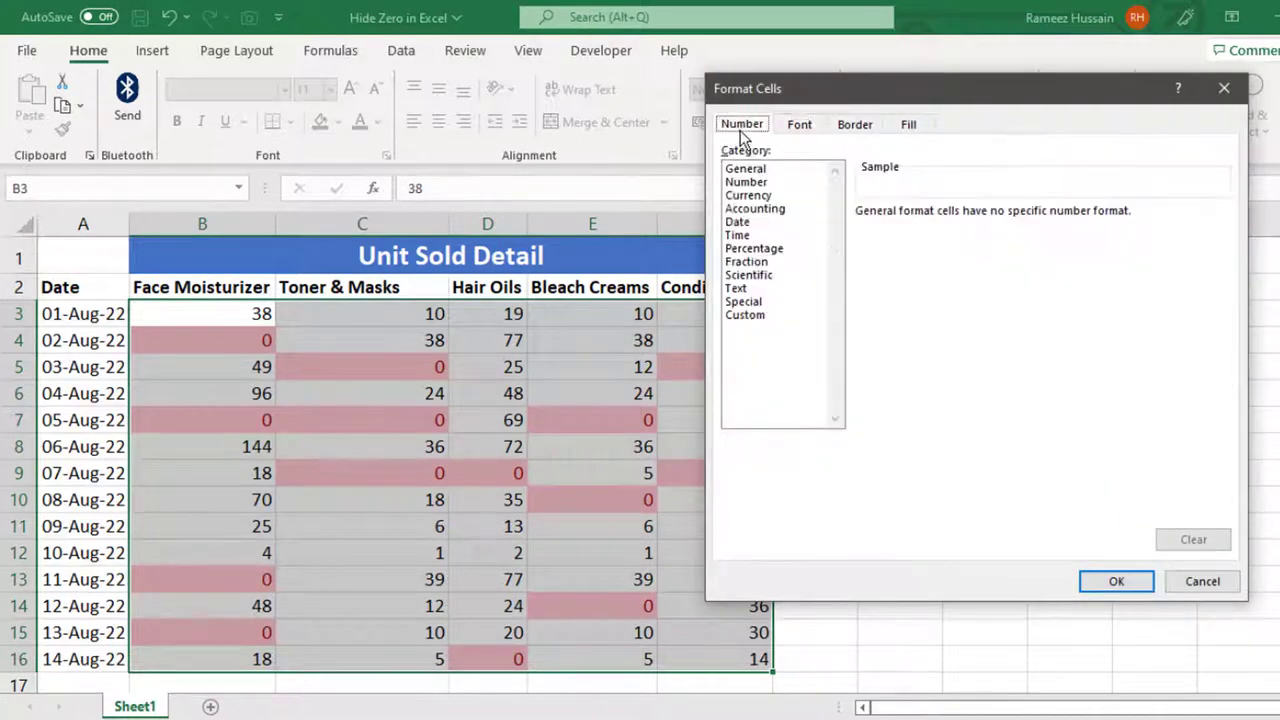
pyautogui.click(758, 318)
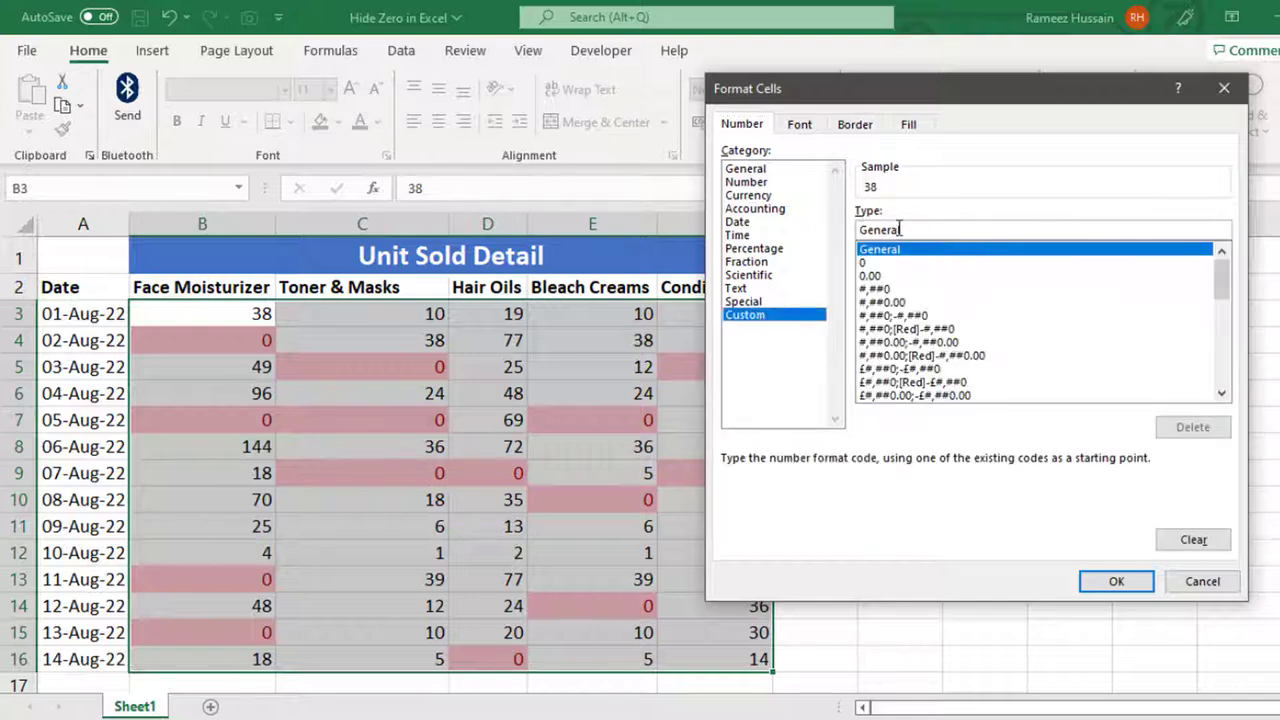
pyautogui.moveTo(899, 229); pyautogui.dragTo(812, 228)
pyautogui.write(';;;')
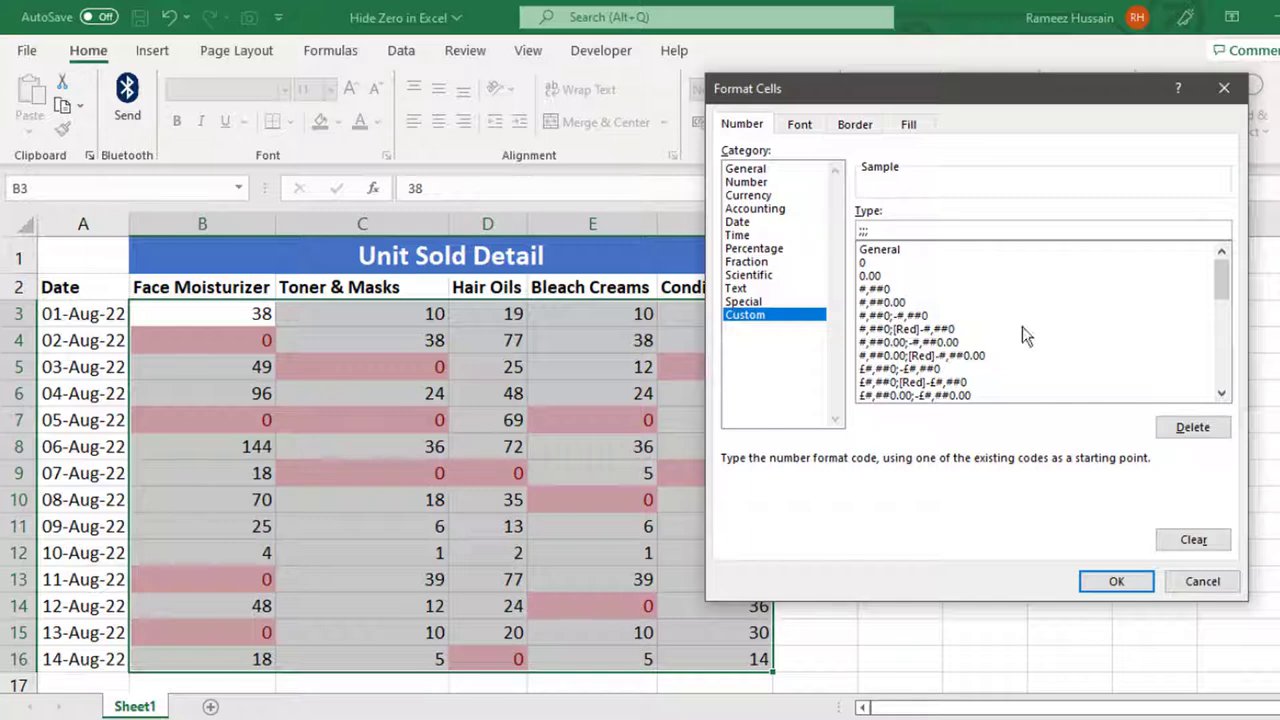
pyautogui.click(1115, 581)
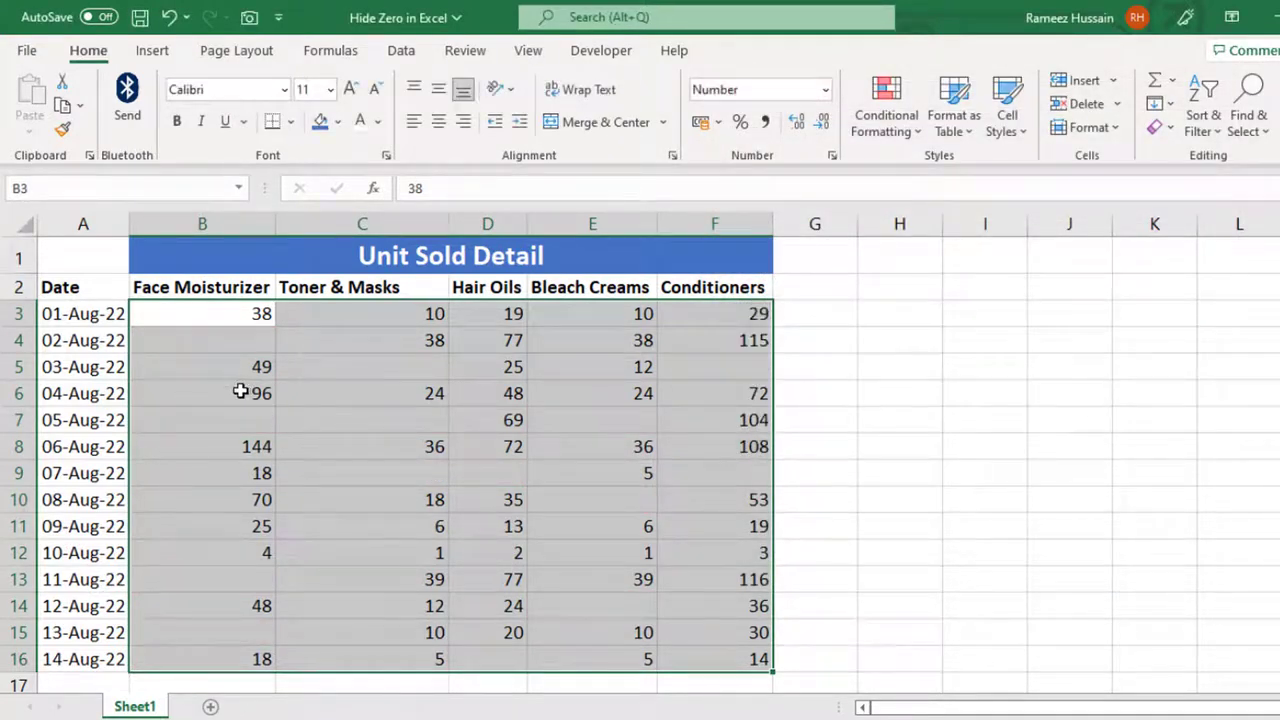
# - Check the underlying value of cell B7 in the Face Moisturizer column
pyautogui.click(263, 420)
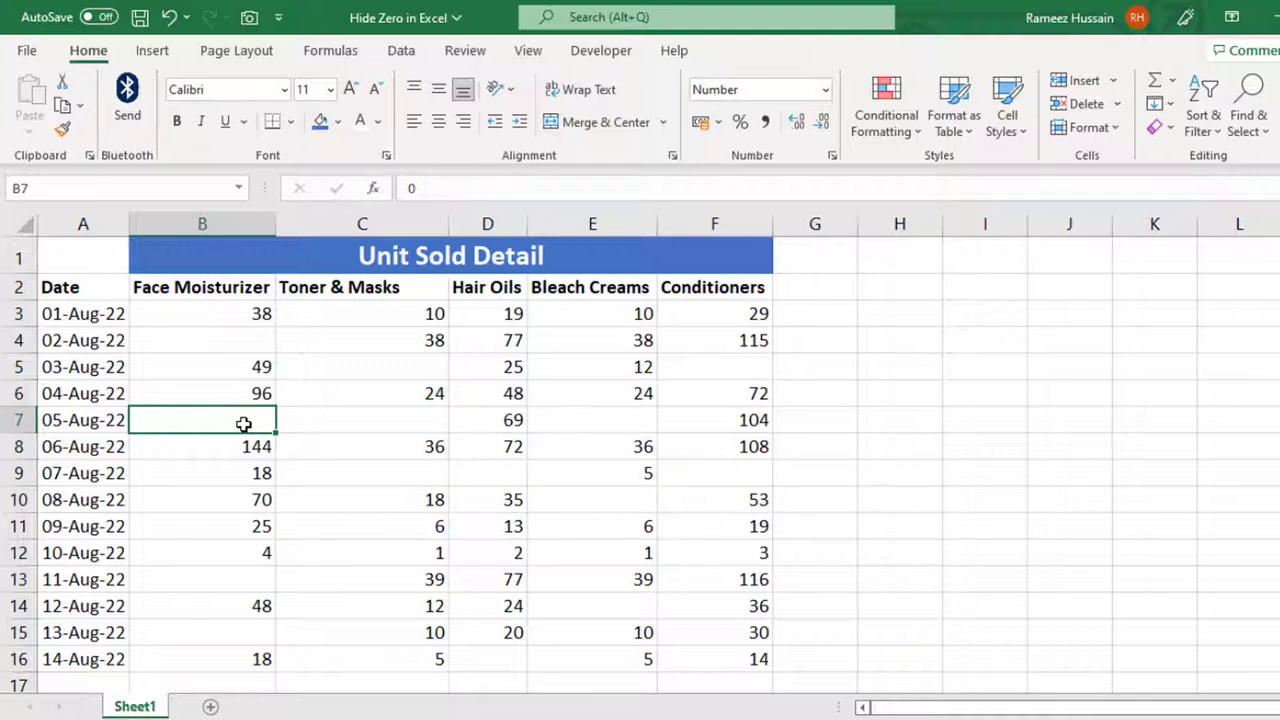
# - Enter the labels Positive, Negative, Zeroes and Text in cells H3 to H6
pyautogui.click(874, 311)
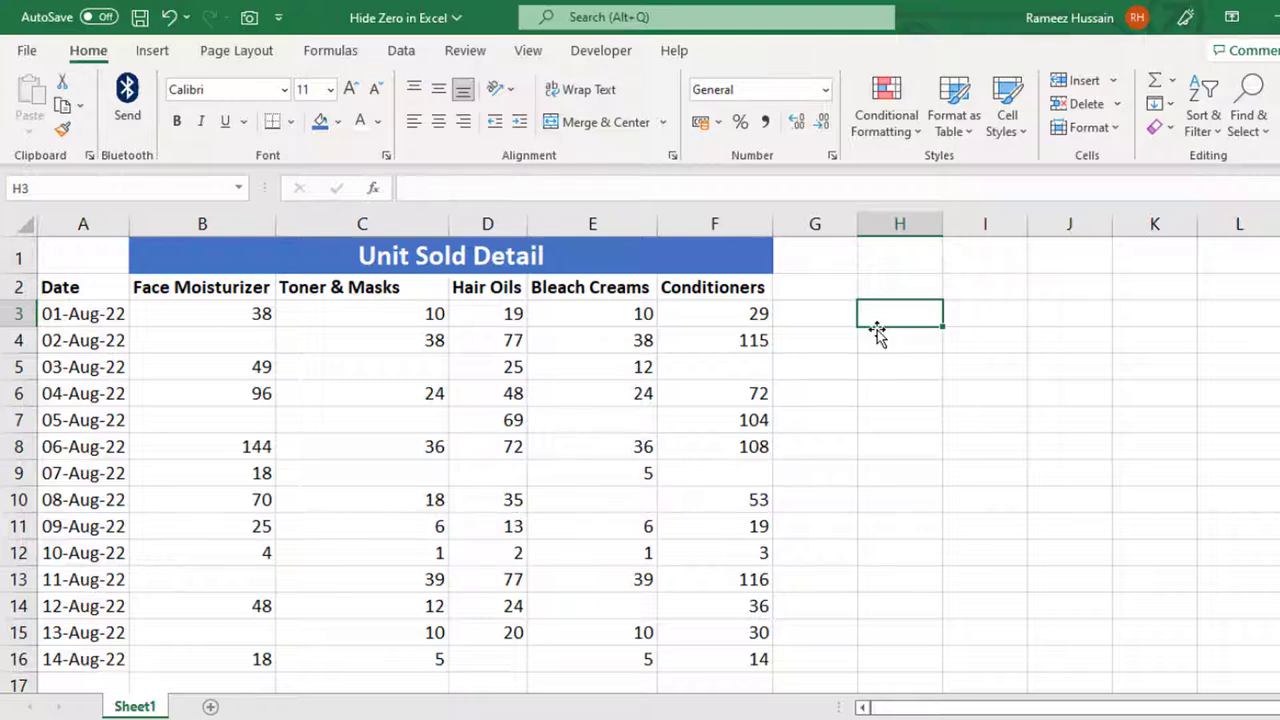
pyautogui.write('Positive')
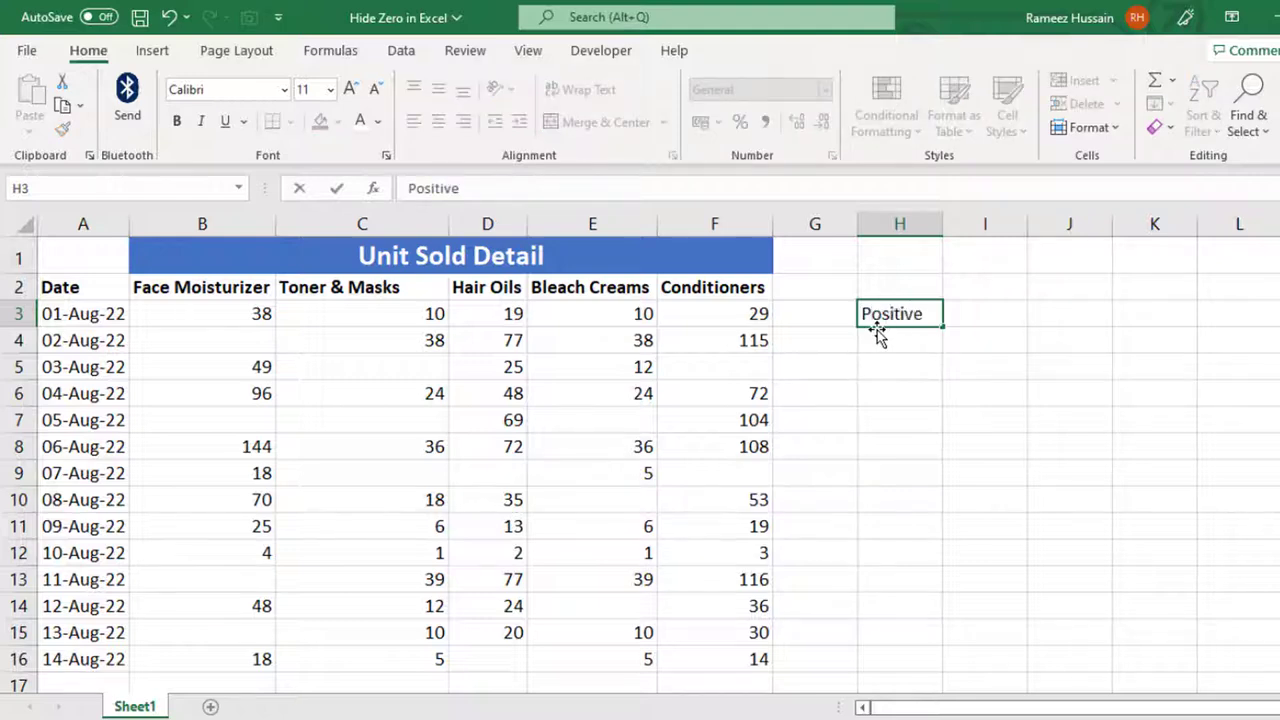
pyautogui.press('Return')
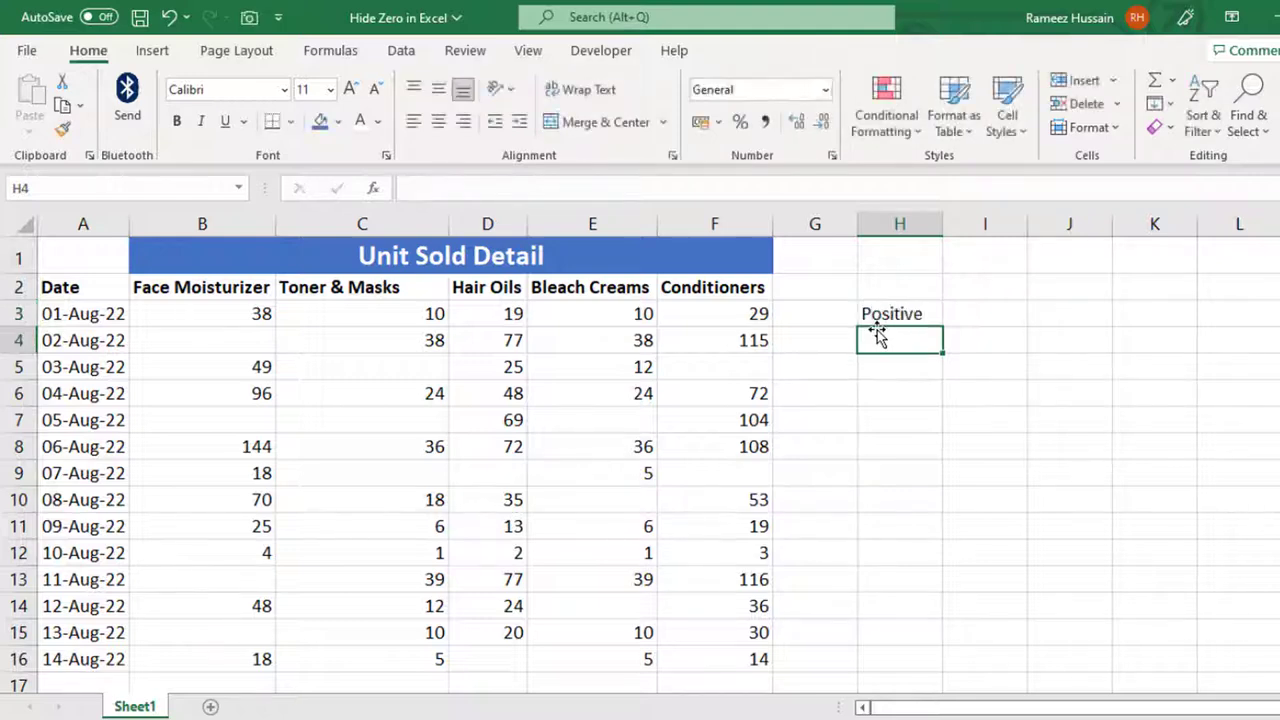
pyautogui.write('Negative')
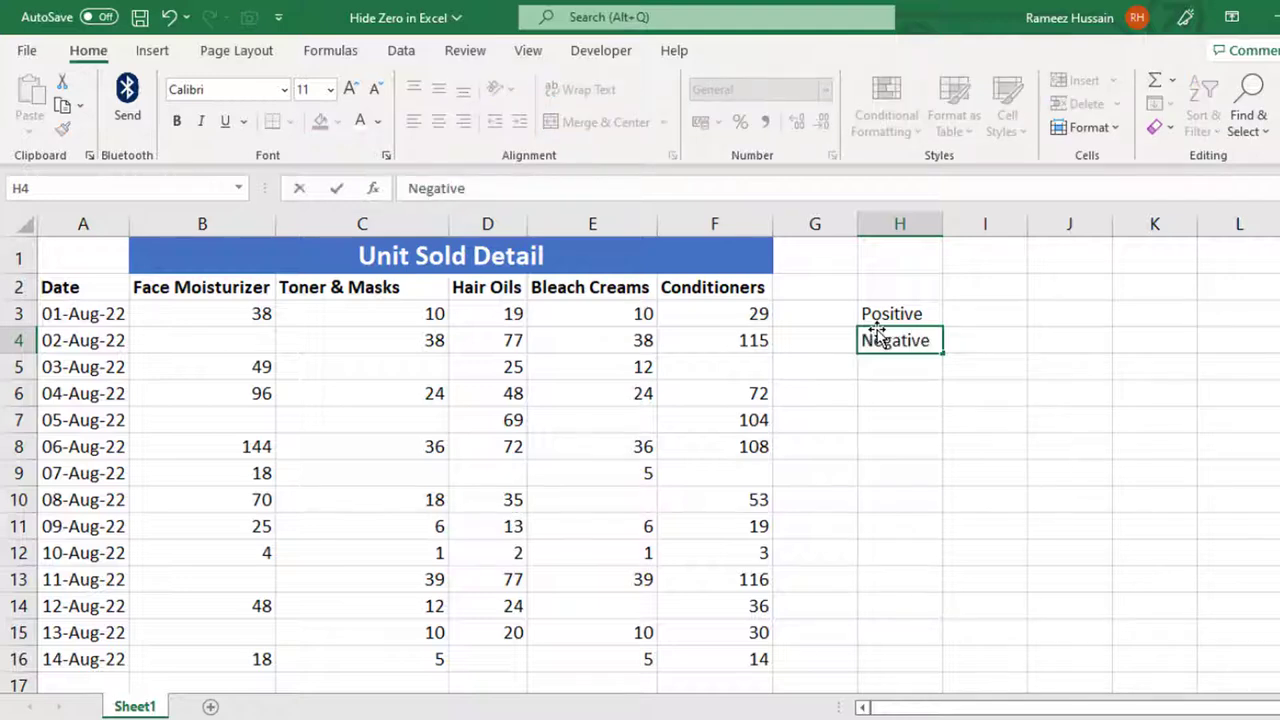
pyautogui.press('Return')
pyautogui.write('Zeroes')
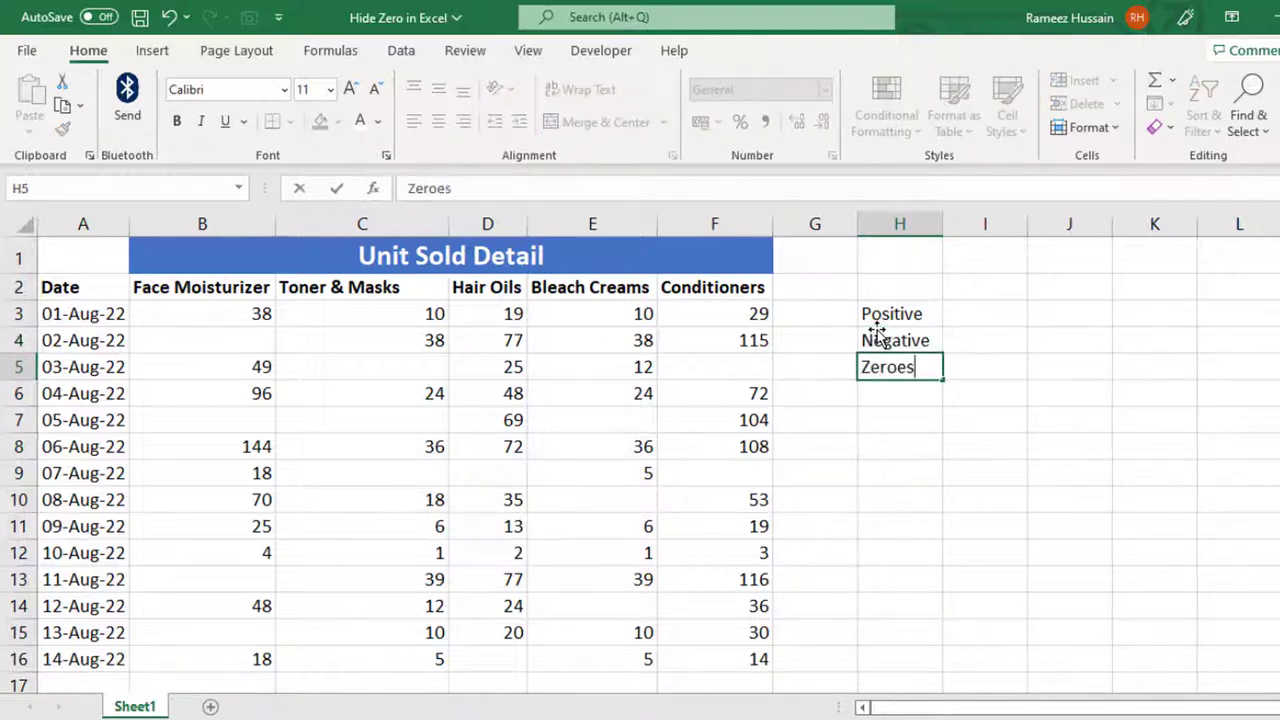
pyautogui.press('Return')
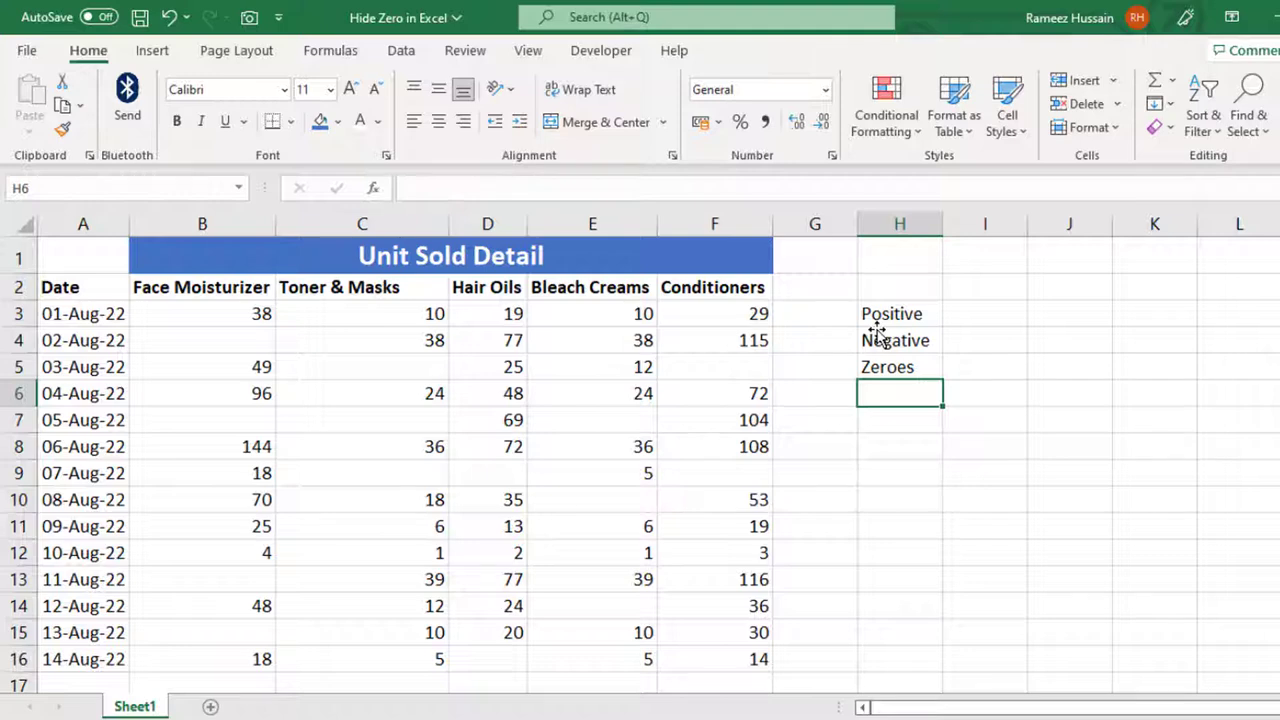
pyautogui.write('Text')
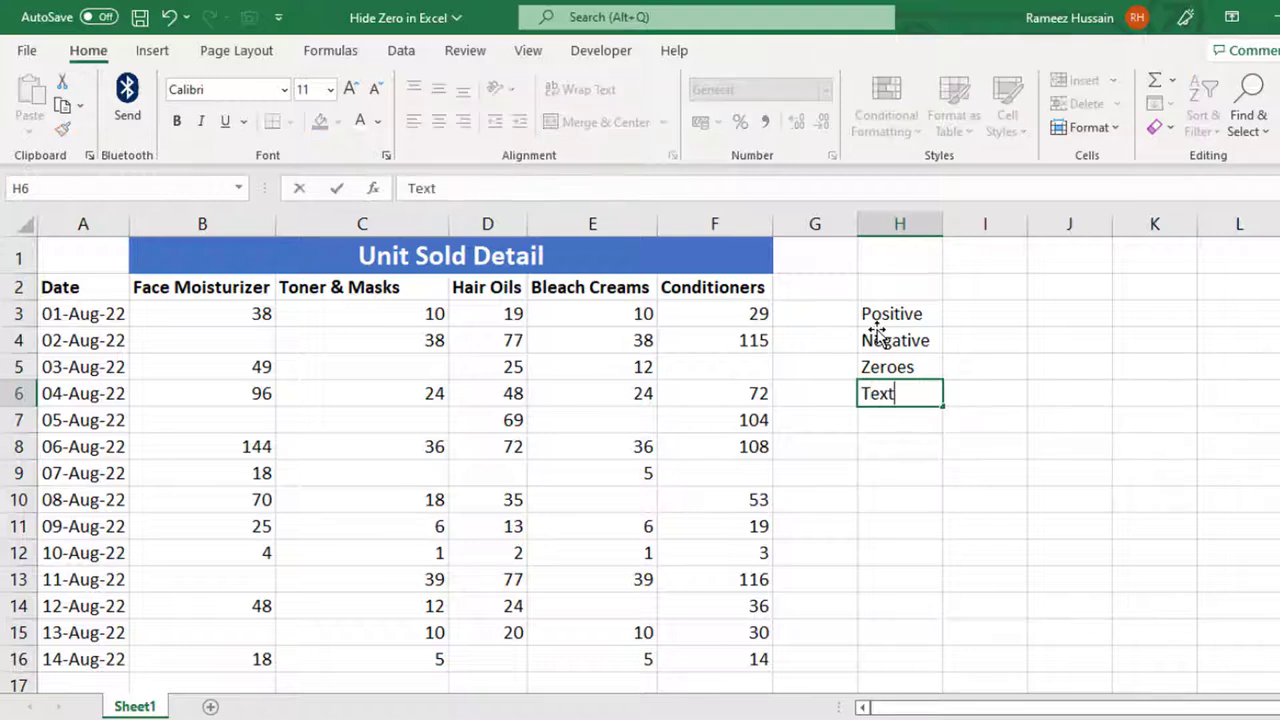
pyautogui.press('Return')
# - Enter a semicolon in cell I3, beside the Positive label
pyautogui.click(877, 333)
pyautogui.press('Up')
pyautogui.press('Right')
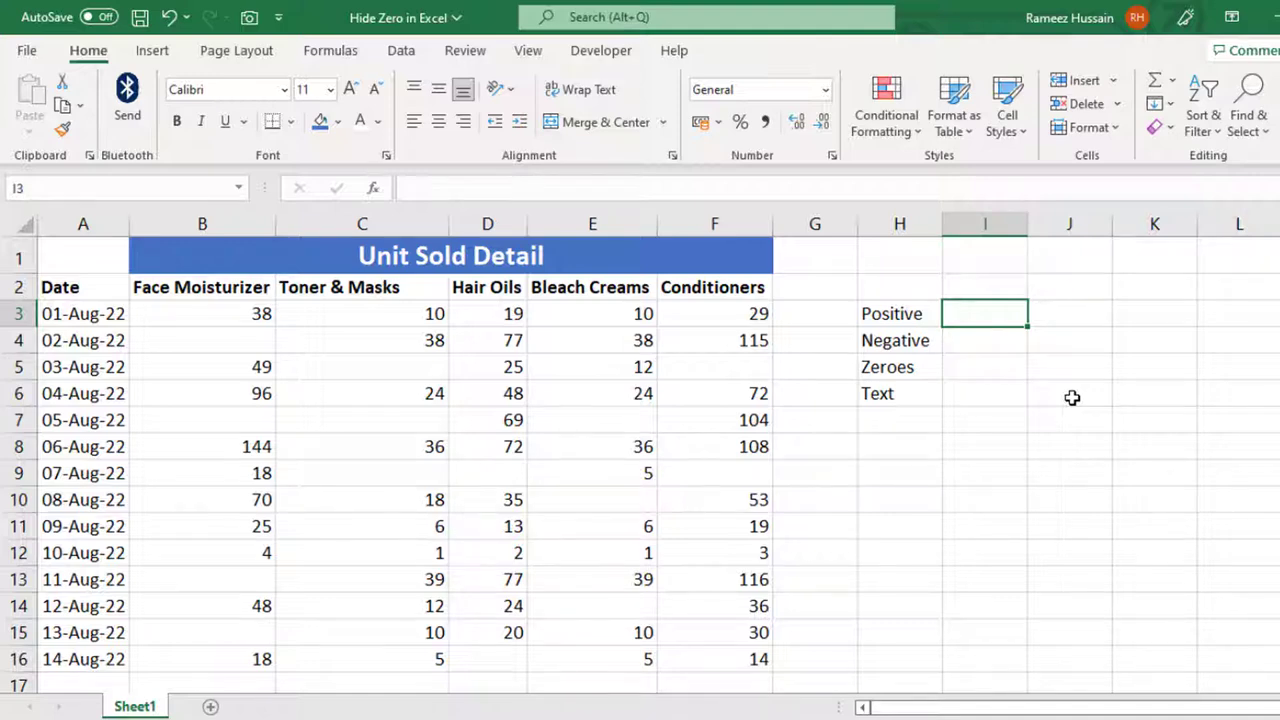
pyautogui.write(';')
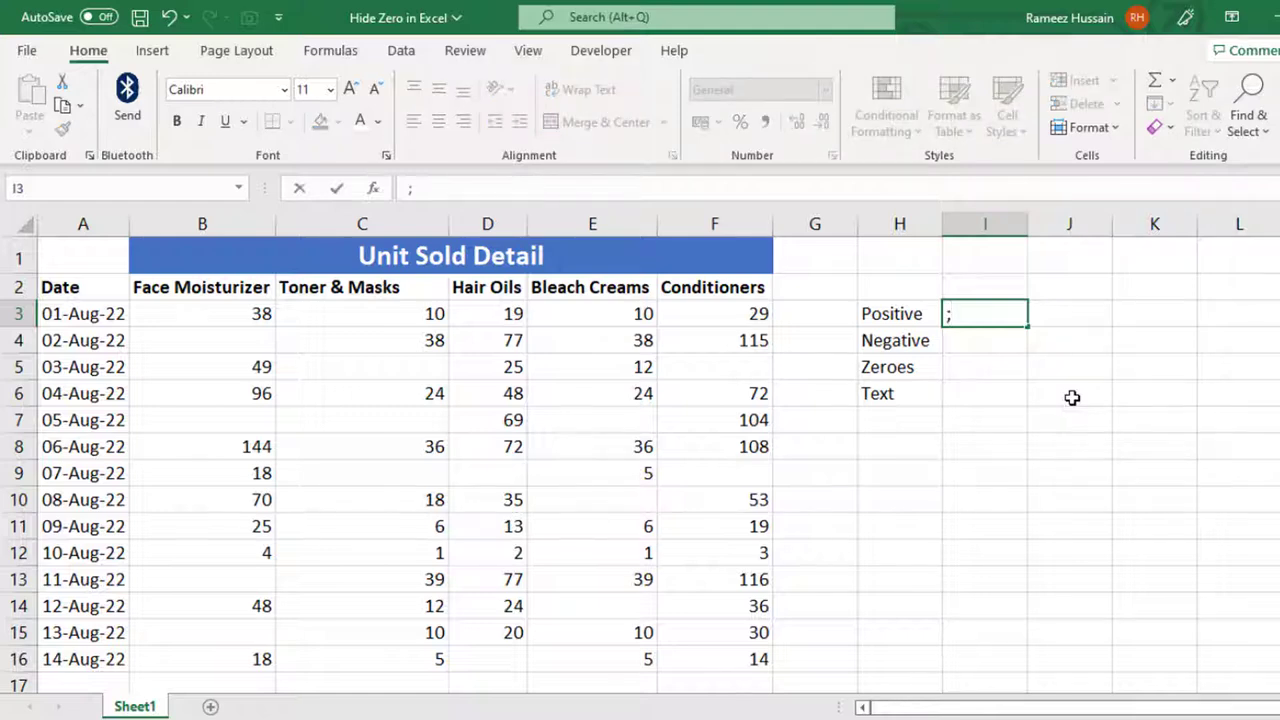
pyautogui.press('Return')
pyautogui.press('Return')
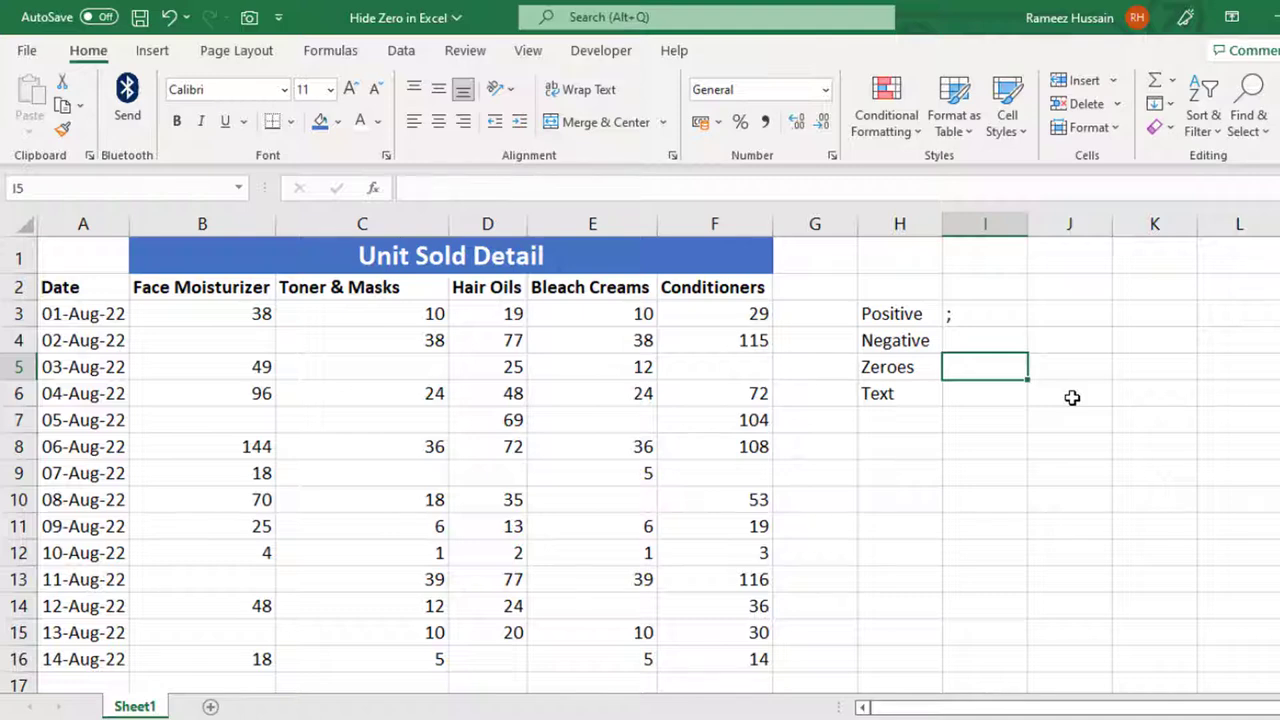
# - Write the number format code 0;-0;;@ in cell I5, beside the Zeroes label
pyautogui.write('0')
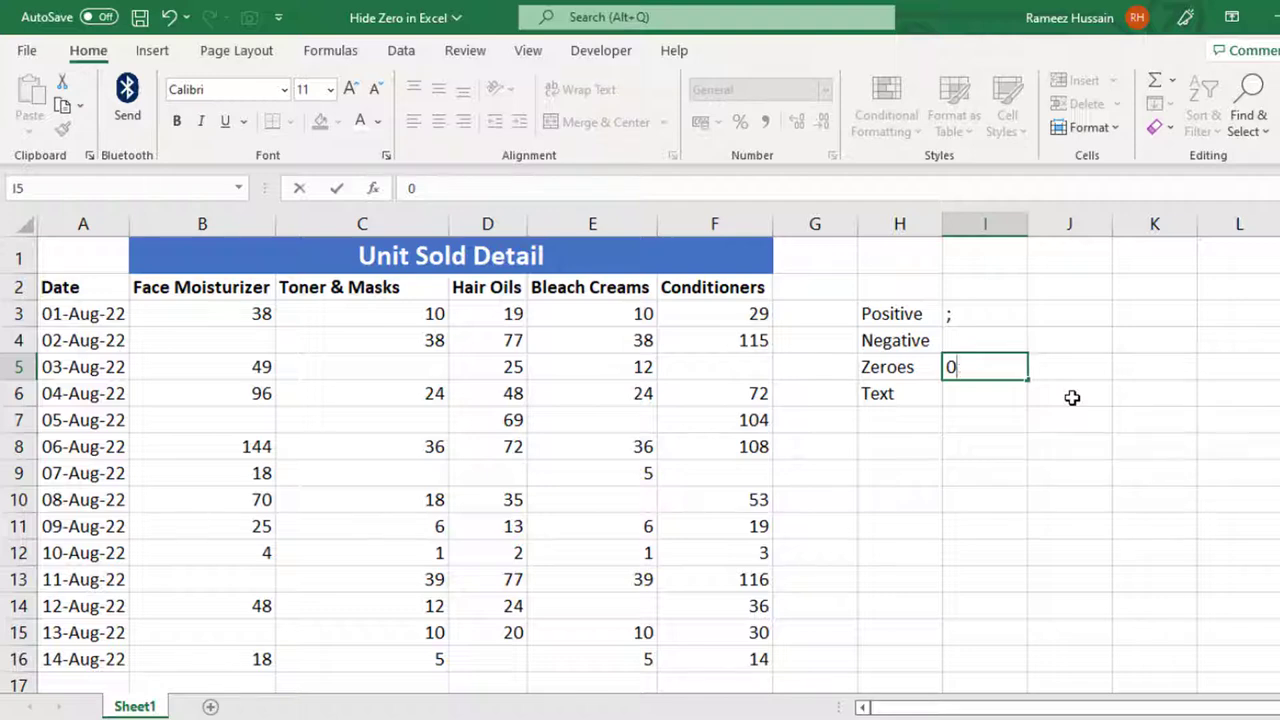
pyautogui.write(';-0;')
pyautogui.write(';@')
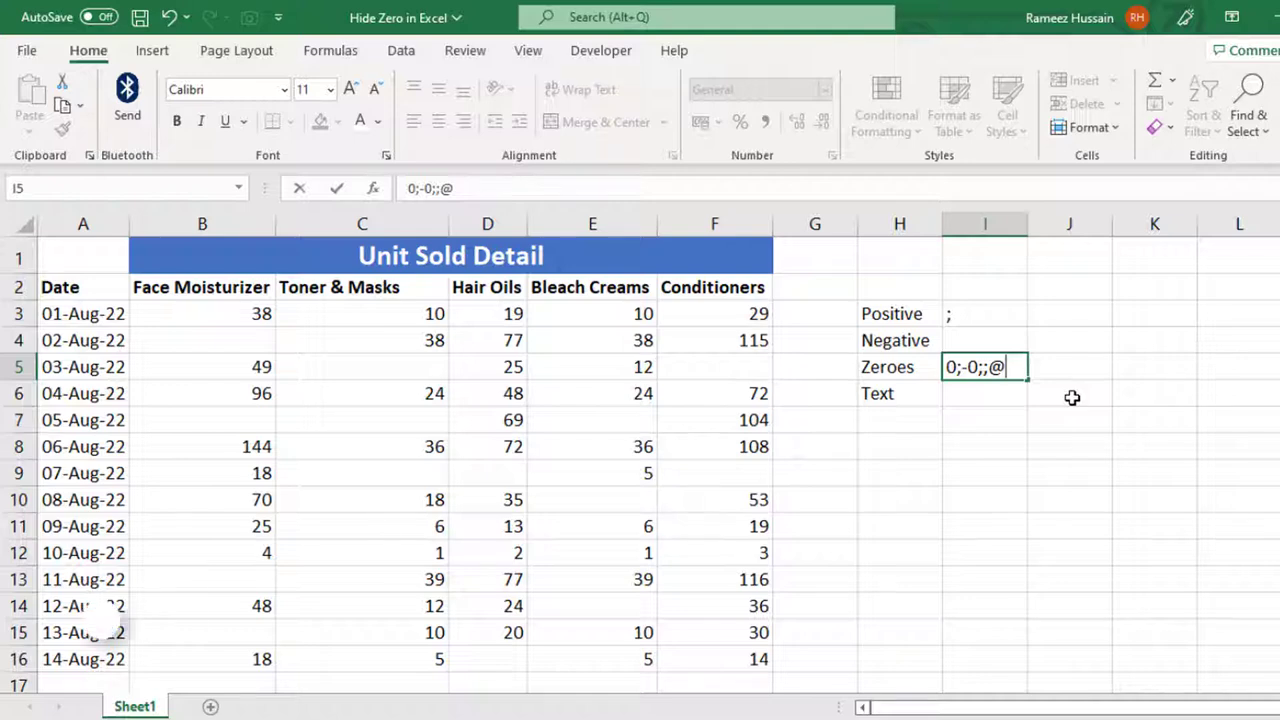
pyautogui.press('Return')
pyautogui.press('Up')
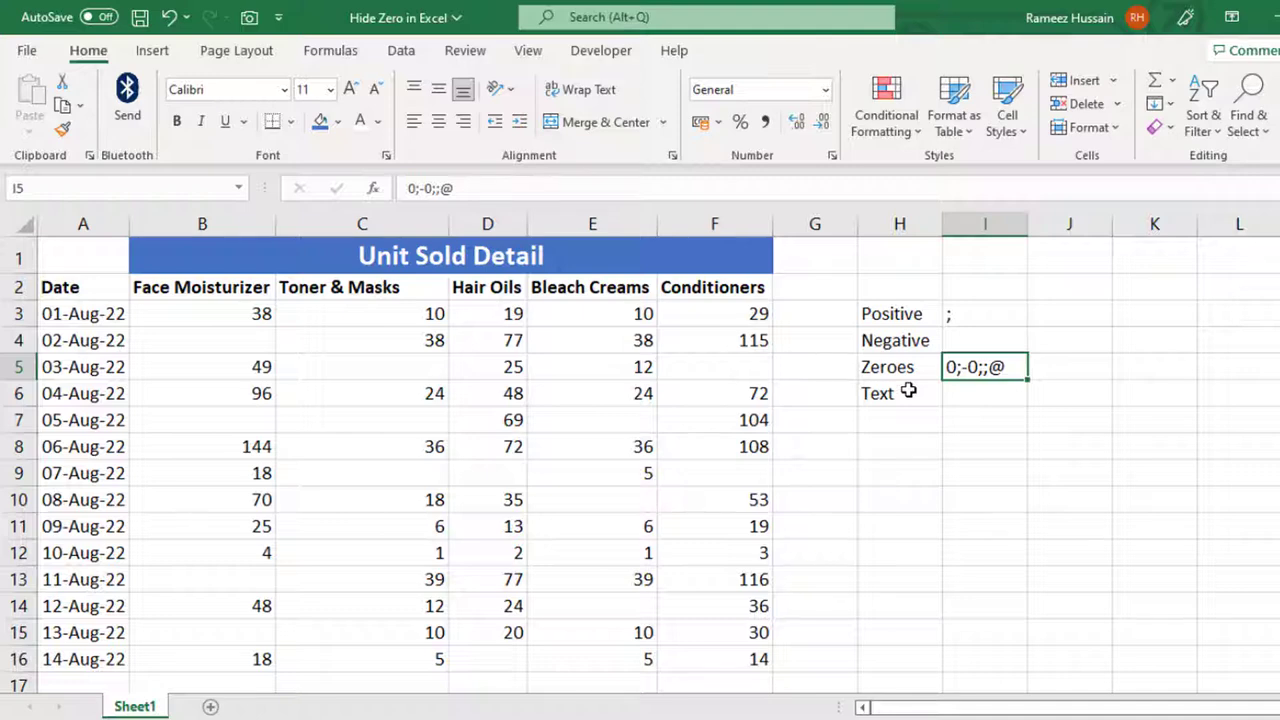
# - Remove all conditional formatting rules from the entire sheet
pyautogui.click(901, 125)
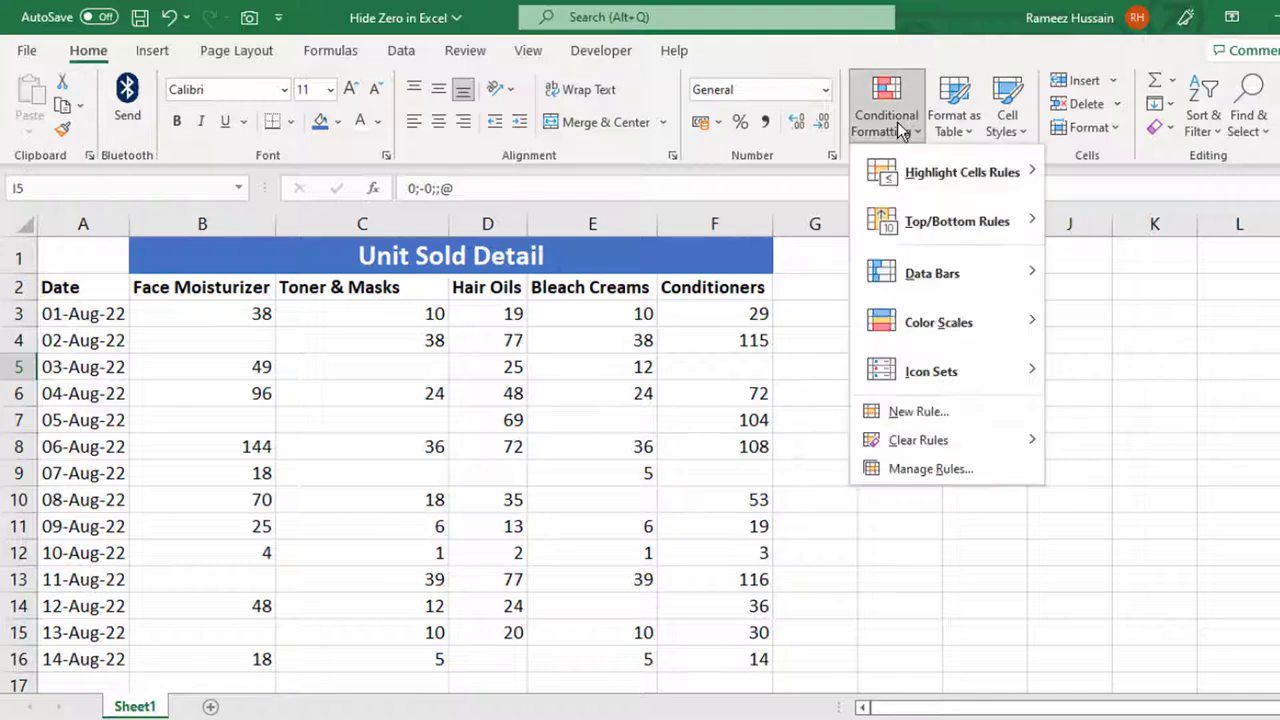
pyautogui.moveTo(962, 440)
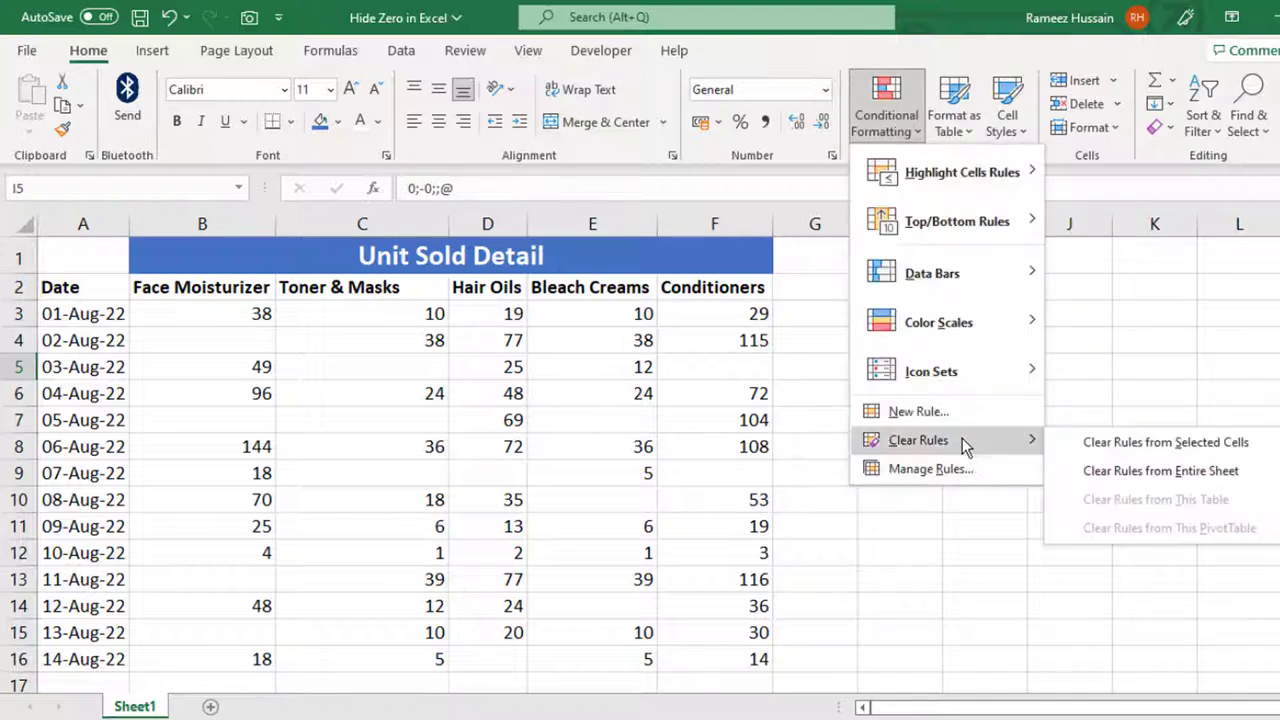
pyautogui.click(1205, 481)
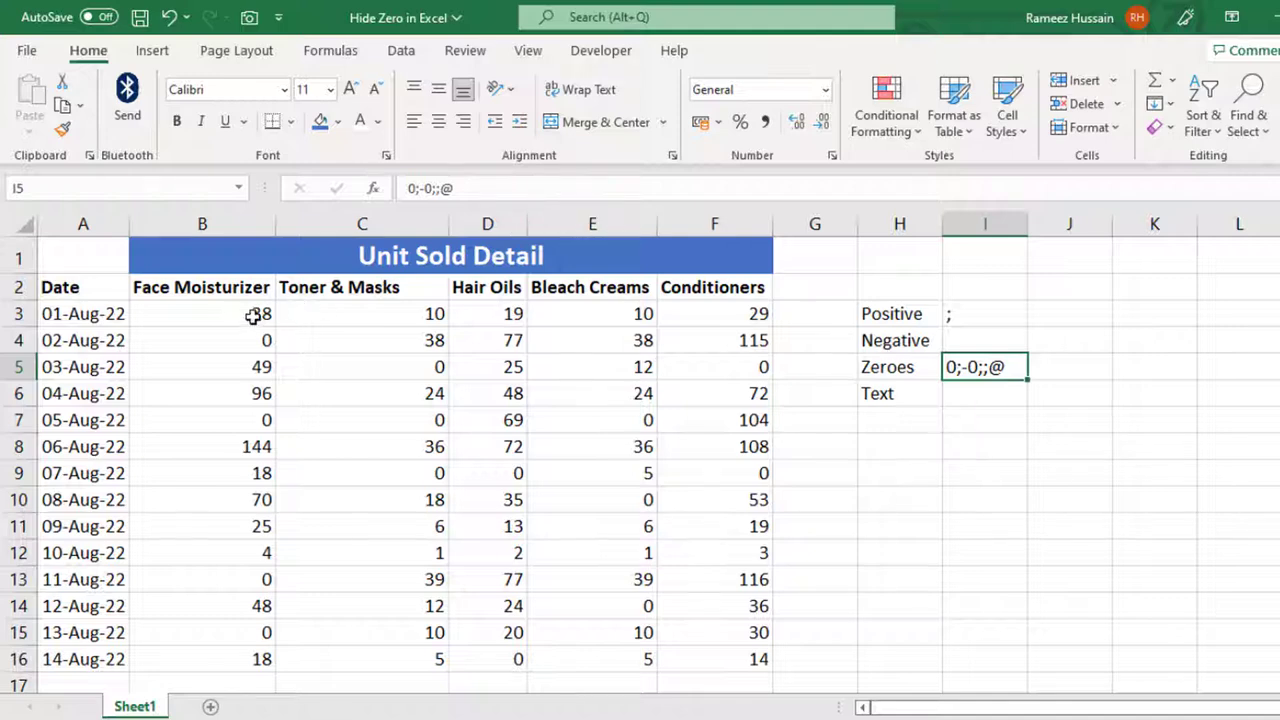
# - Apply the custom number format 0;-0;;@ to the range B3:F16
pyautogui.moveTo(253, 318); pyautogui.dragTo(731, 658)
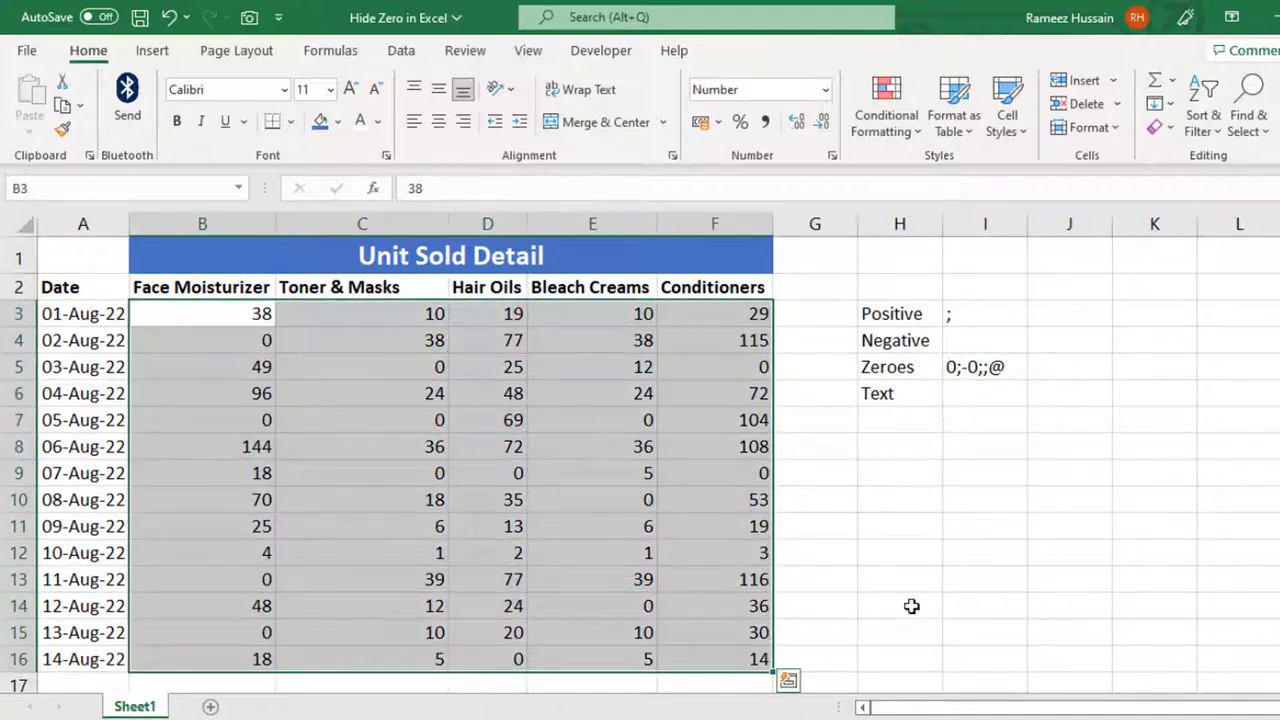
pyautogui.hotkey('ctrl', '1')
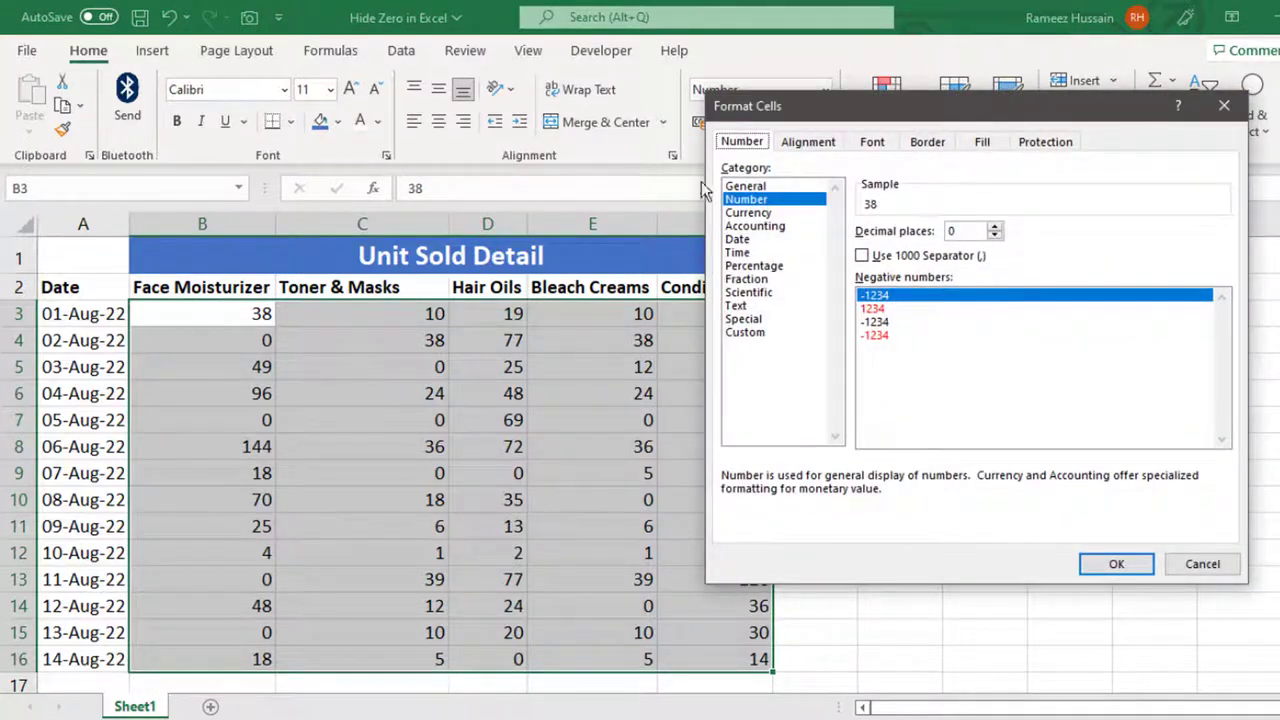
pyautogui.click(764, 331)
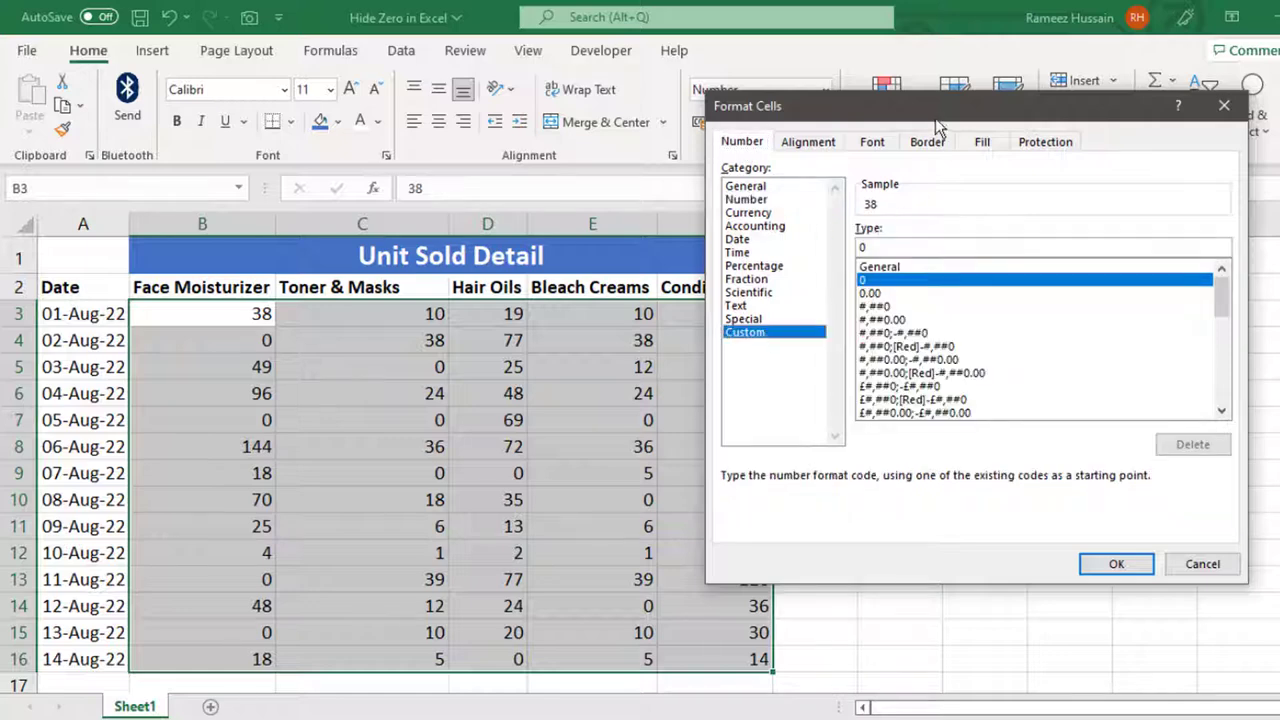
pyautogui.moveTo(935, 116); pyautogui.dragTo(481, 105)
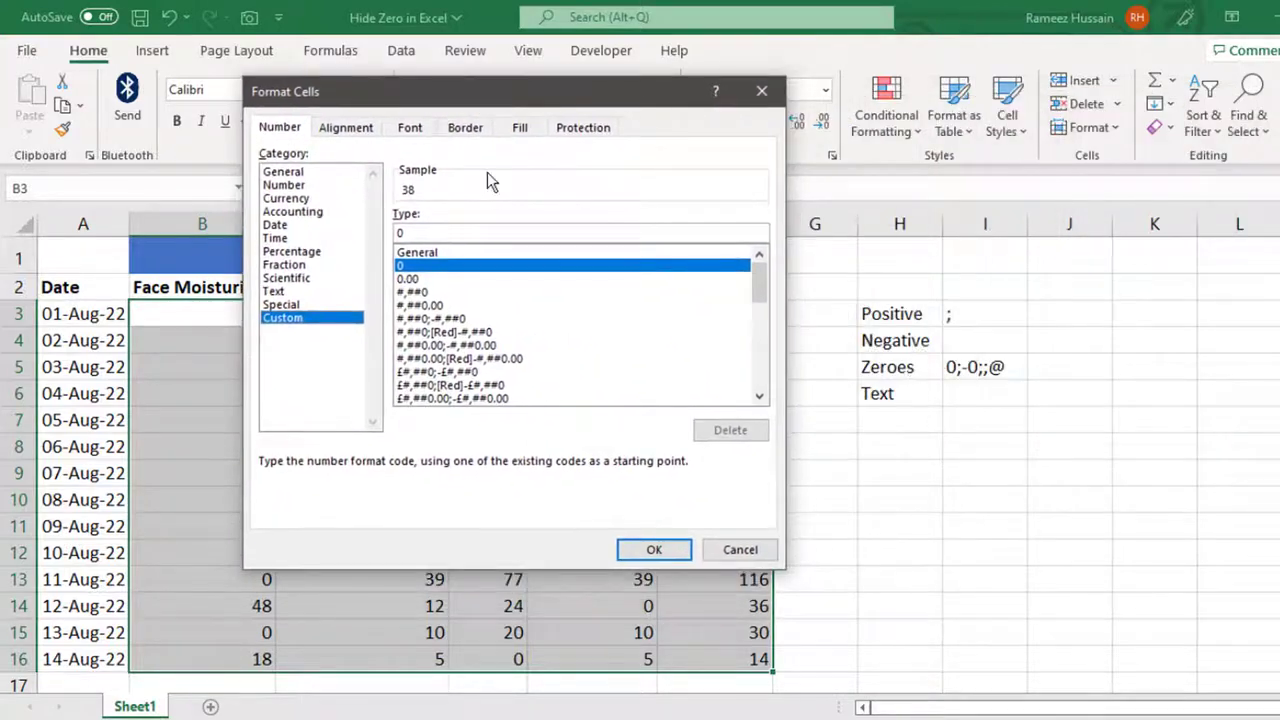
pyautogui.click(439, 254)
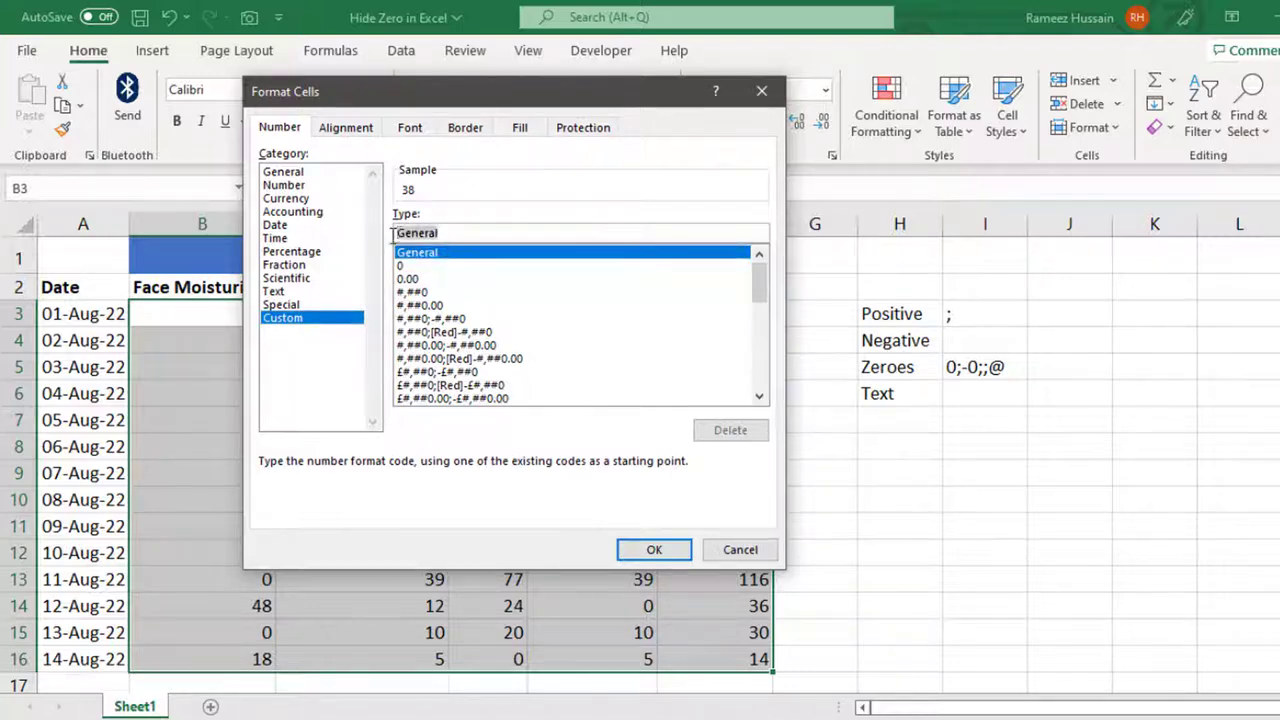
pyautogui.press('BackSpace')
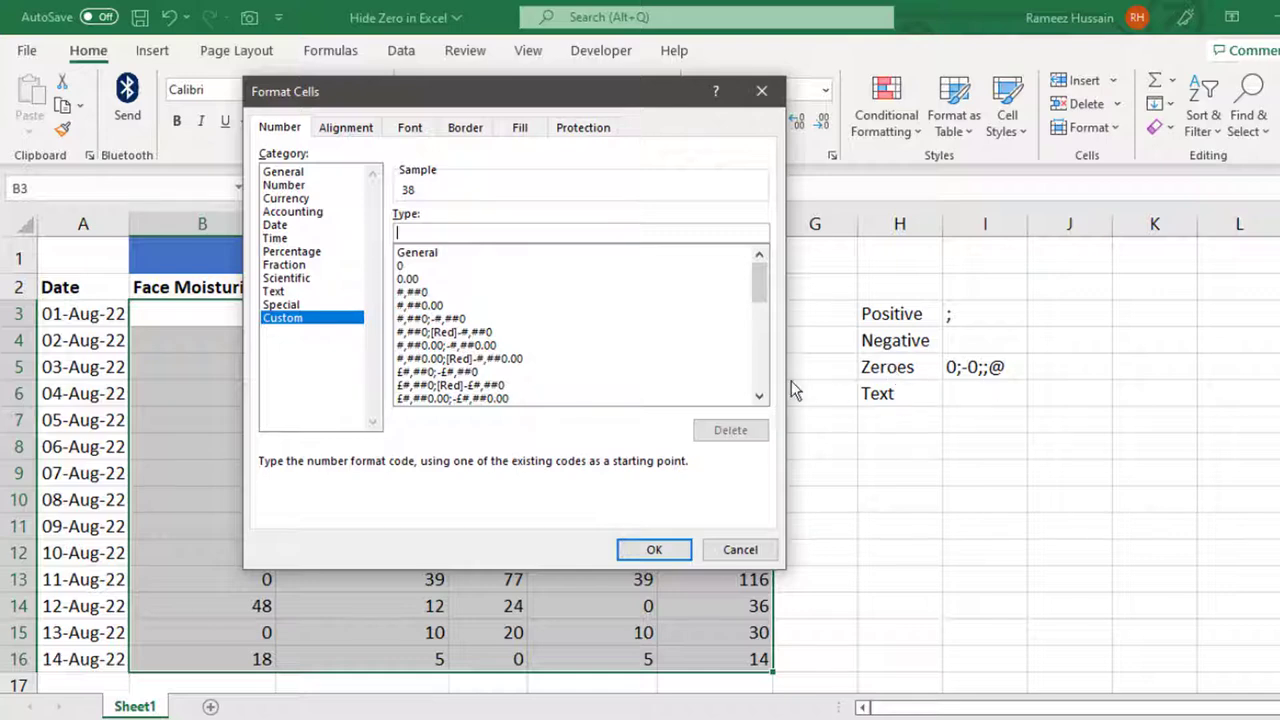
pyautogui.write('0;-0;;@')
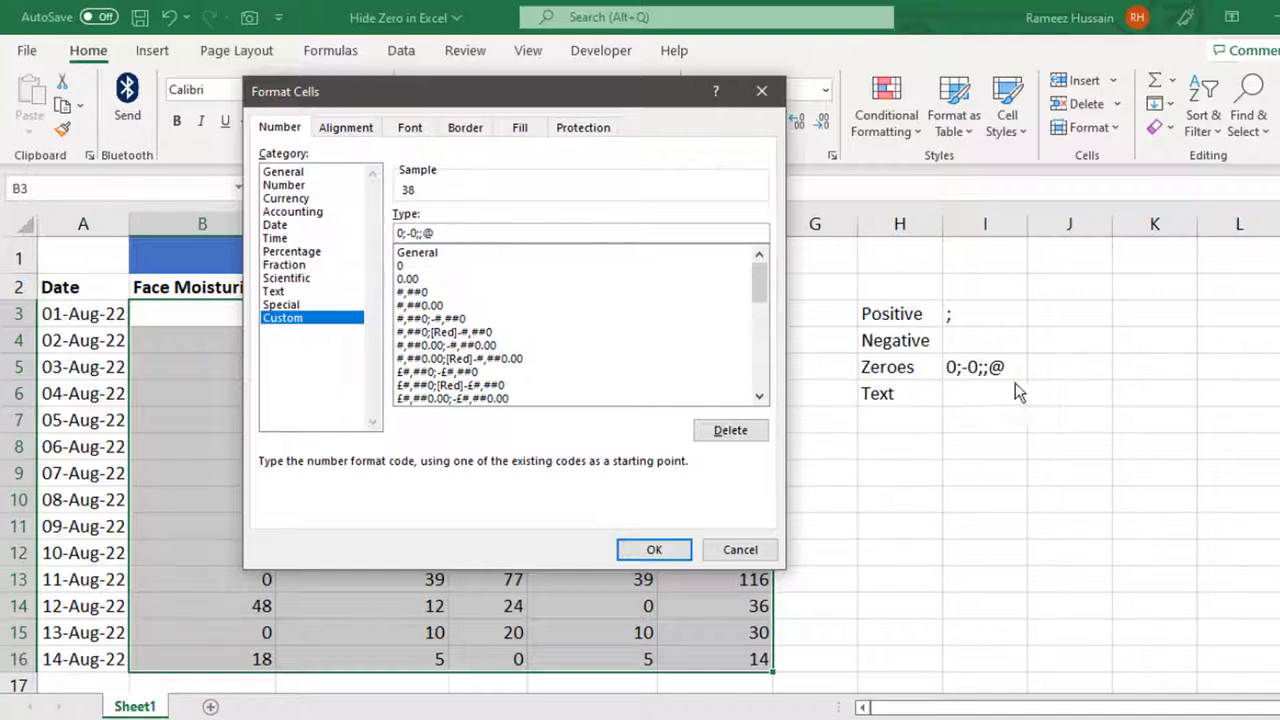
pyautogui.click(653, 553)
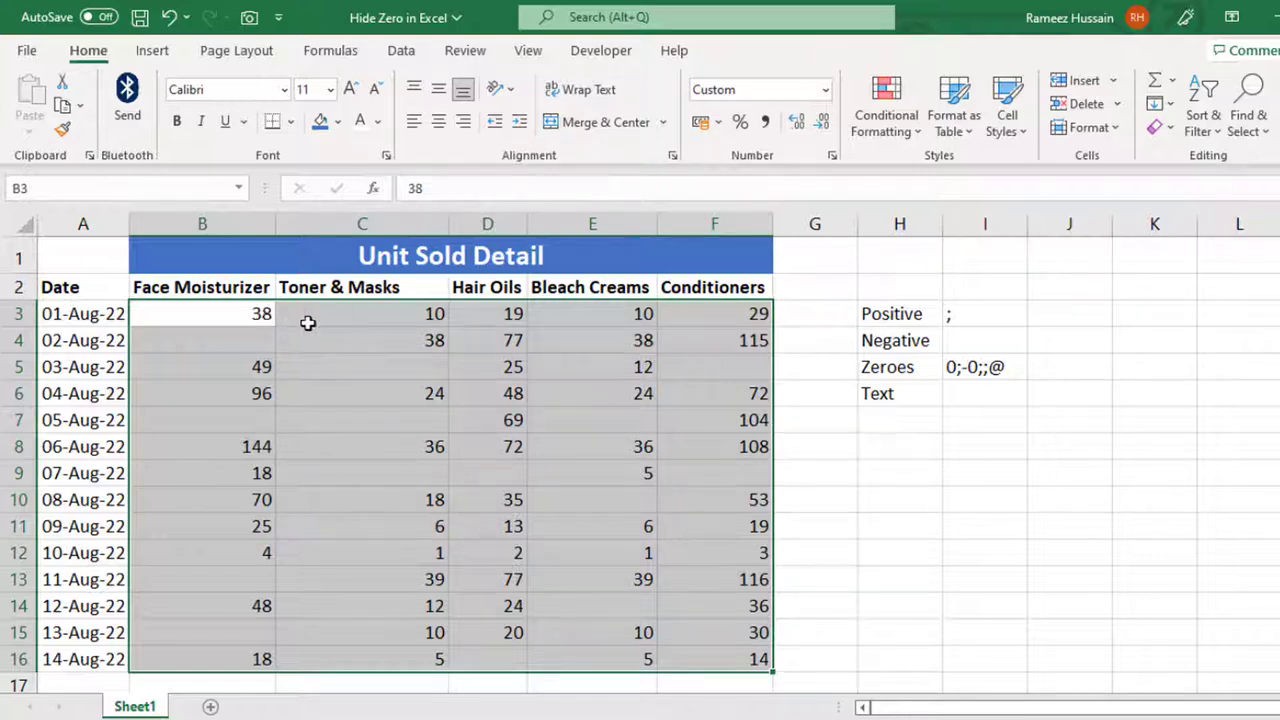
# - Test the custom format in cell B3 with the positive value 20 and the negative value -90
pyautogui.click(250, 318)
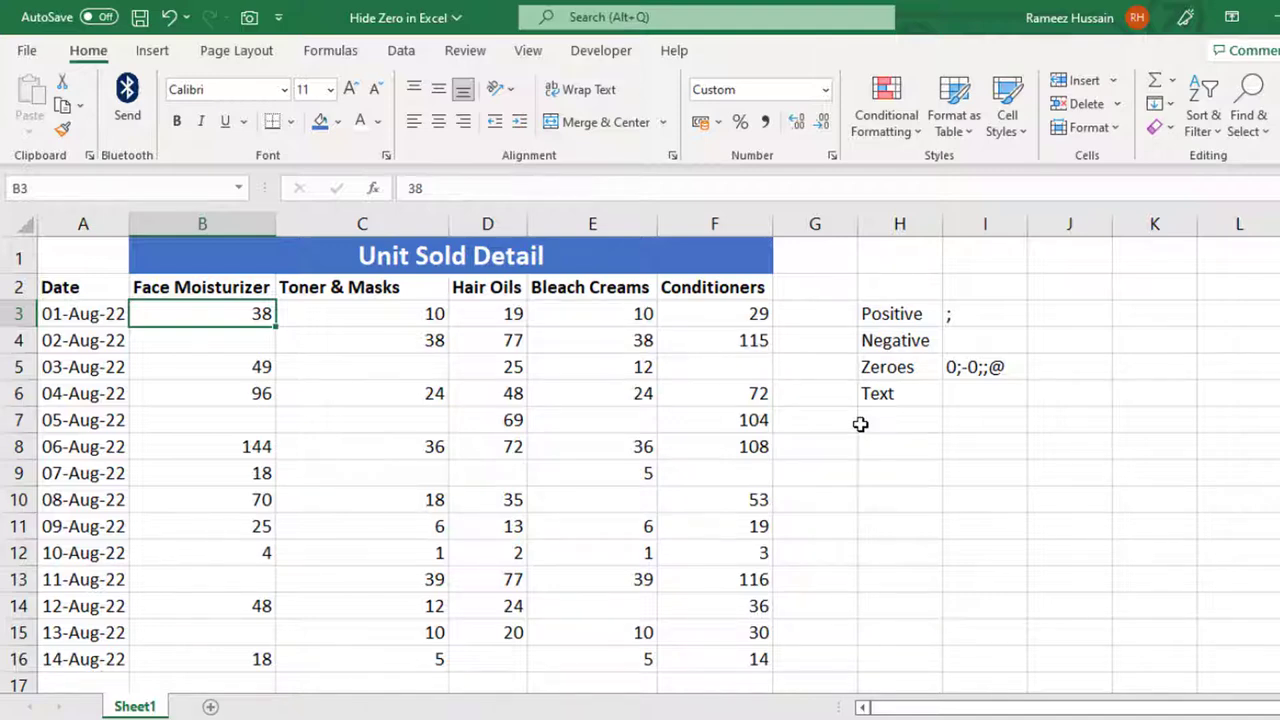
pyautogui.write('20')
pyautogui.press('Return')
pyautogui.press('Up')
pyautogui.press('BackSpace')
pyautogui.write('-90')
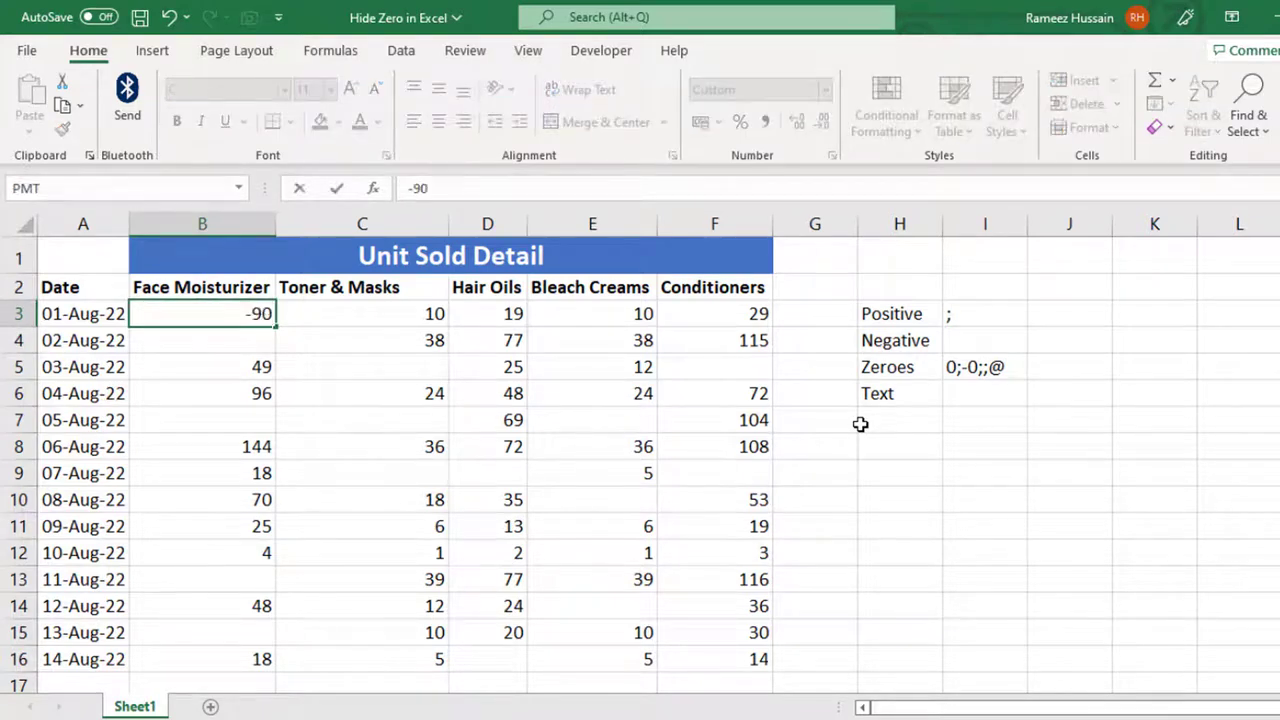
pyautogui.press('Return')
pyautogui.press('Up')
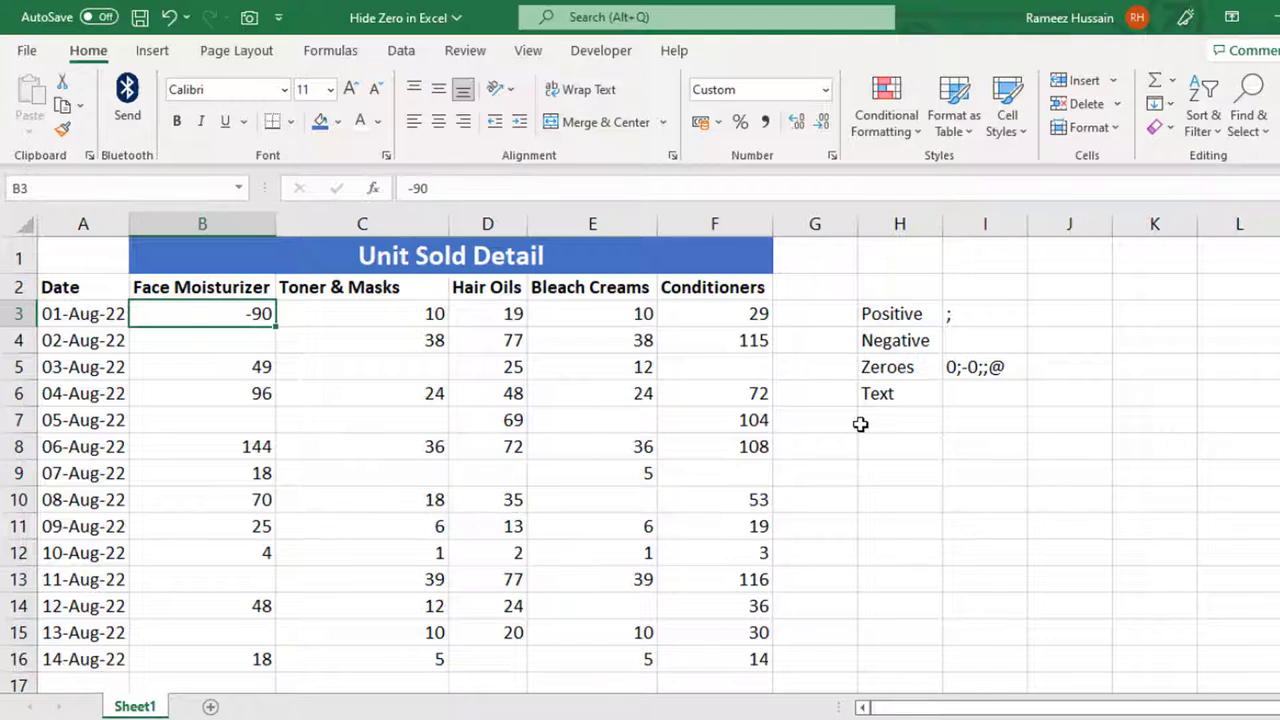
# - Test how the custom format treats a zero by setting cell B3 to 0
pyautogui.write('89')
pyautogui.press('Up')
pyautogui.press('F2')
pyautogui.press('BackSpace')
pyautogui.press('BackSpace')
pyautogui.write('0')
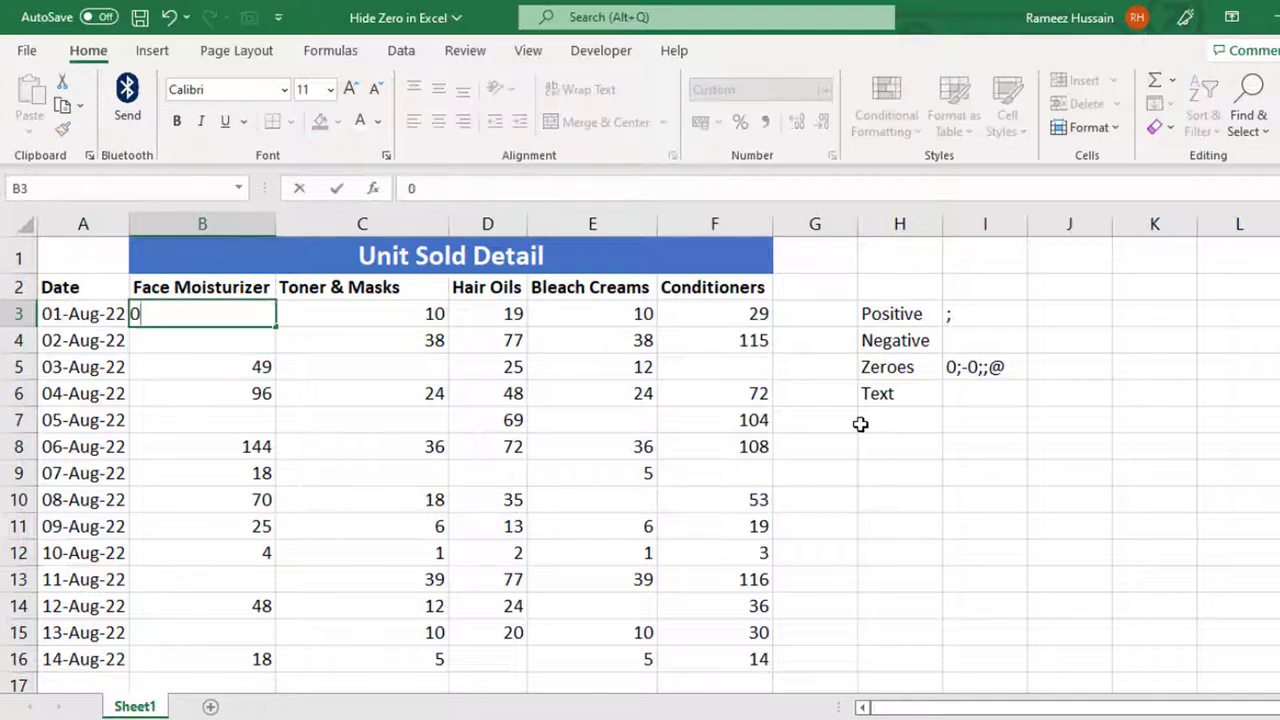
pyautogui.press('Return')
pyautogui.press('Up')
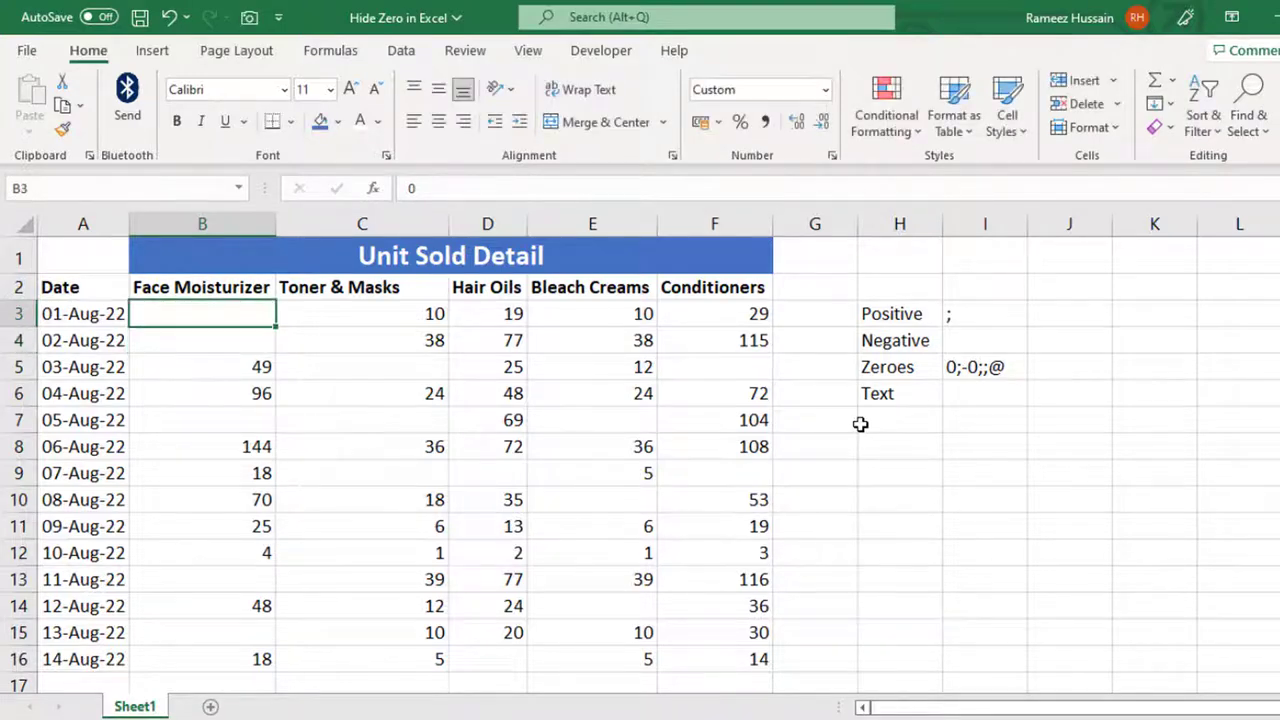
# - Test the custom format with text by entering a person's first name in cell B3
pyautogui.write('Rameez')
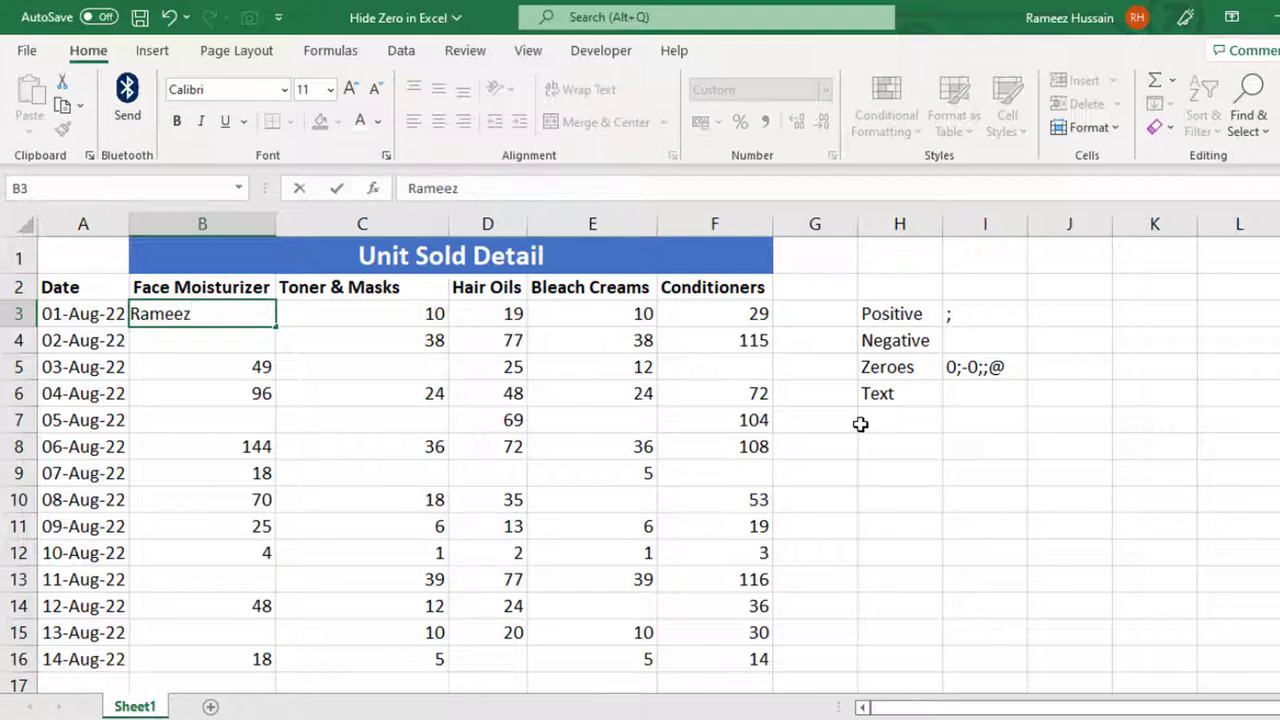
pyautogui.press('Return')
pyautogui.press('Up')
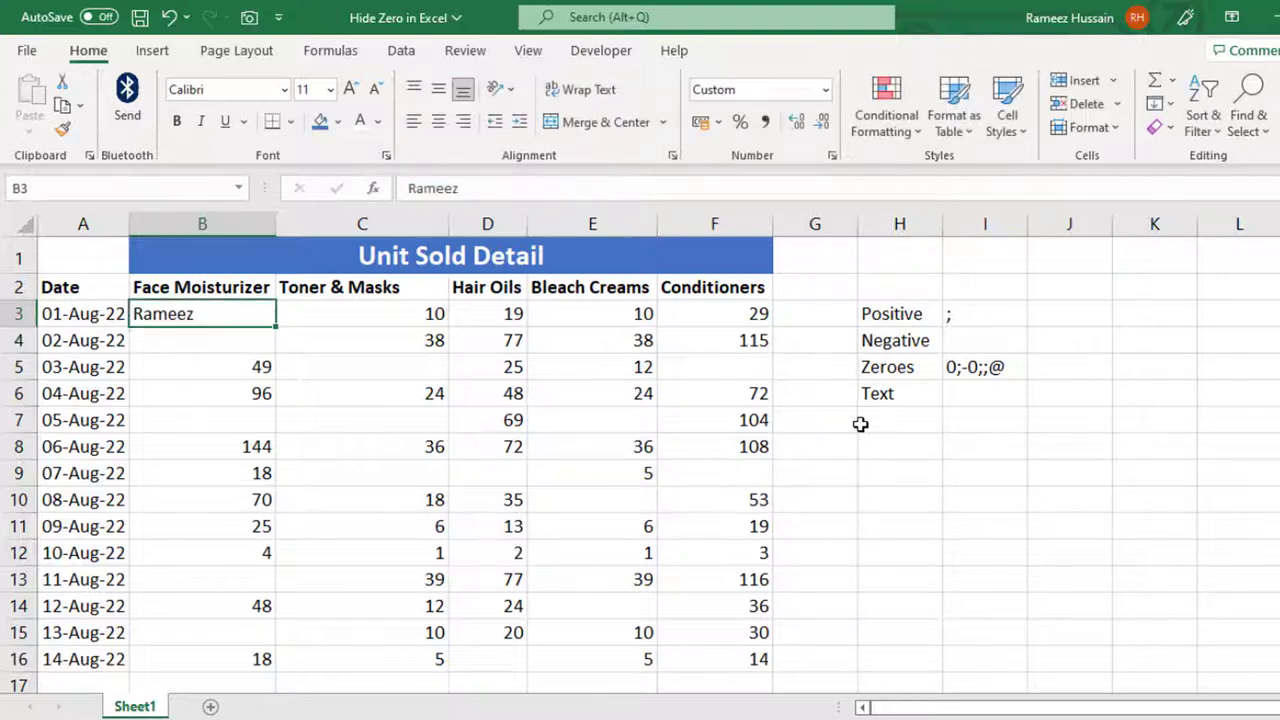
# - Replace the text in cell B3 with the value 89
pyautogui.write('89')
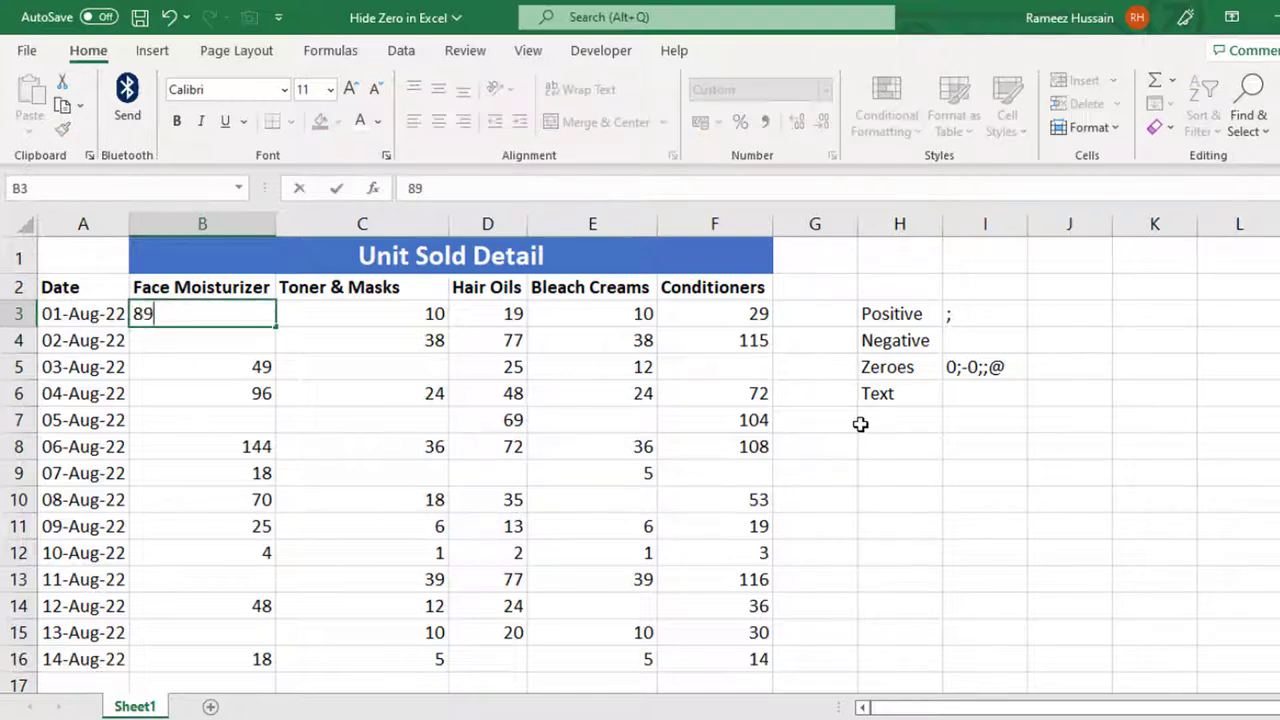
pyautogui.press('Return')
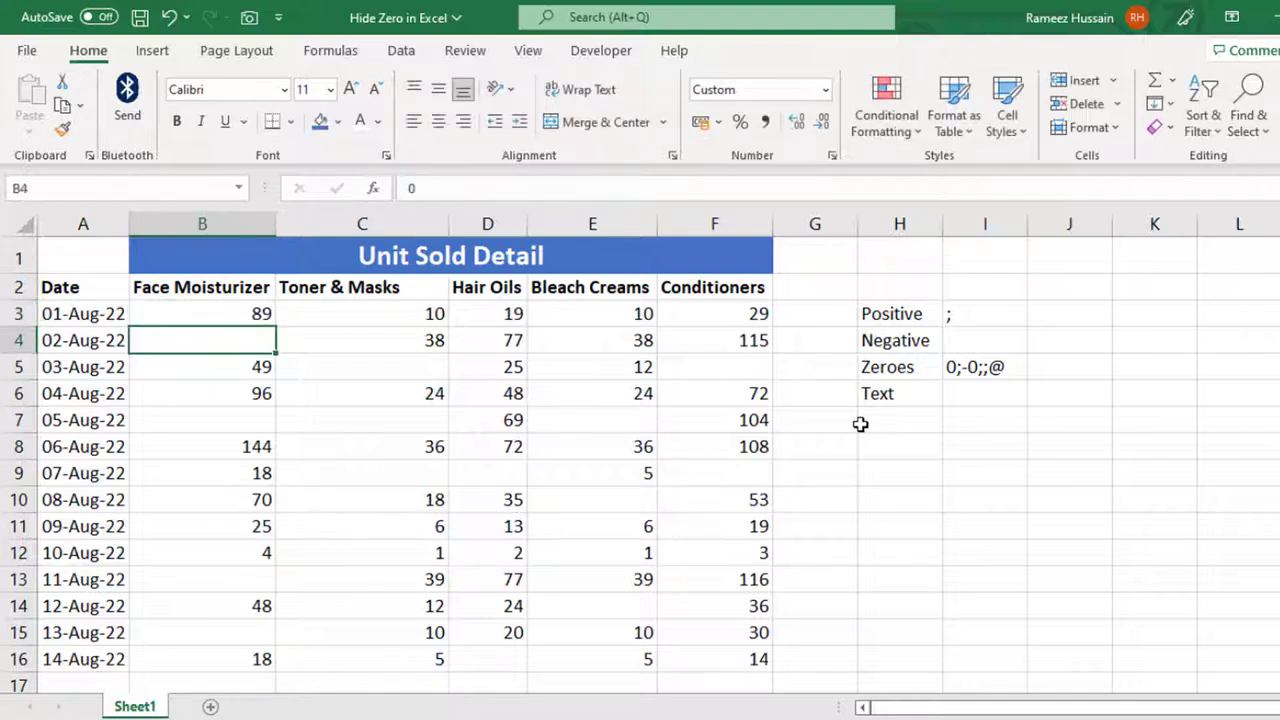
# - Inspect the stored value of cell B4 and undo the custom number format on the range B3:F16
pyautogui.moveTo(272, 320); pyautogui.dragTo(734, 666)
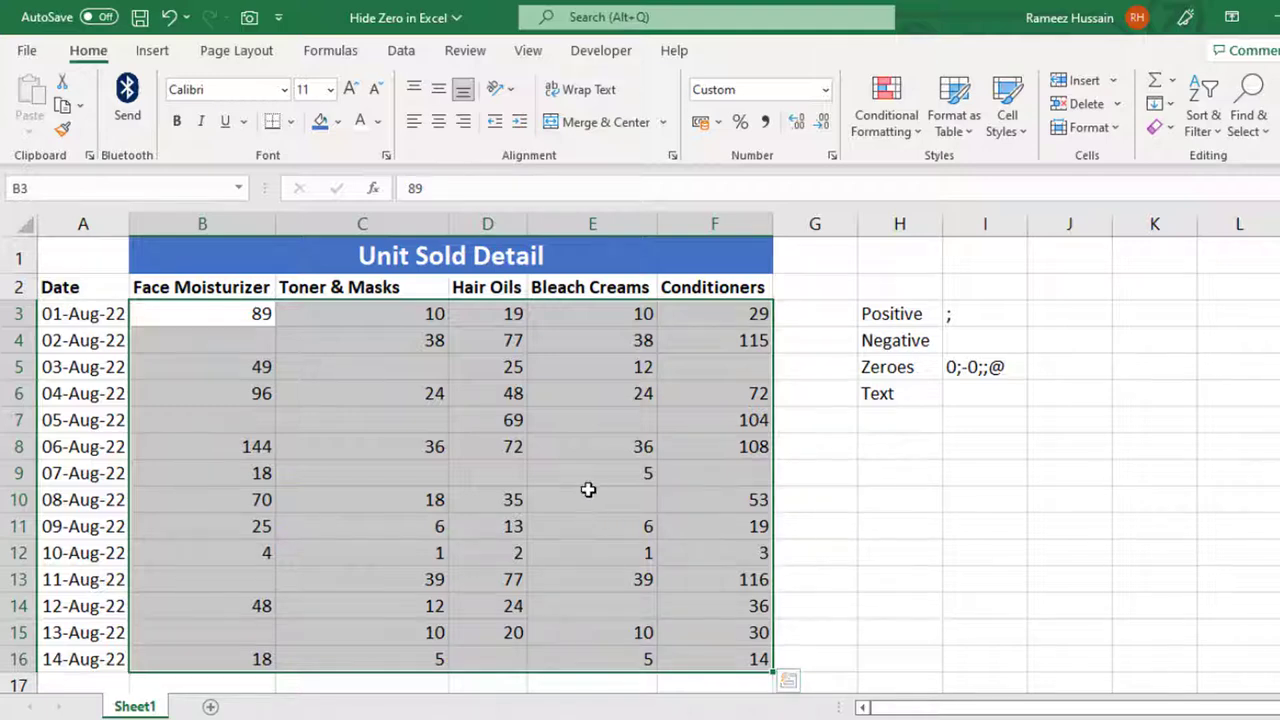
pyautogui.click(259, 348)
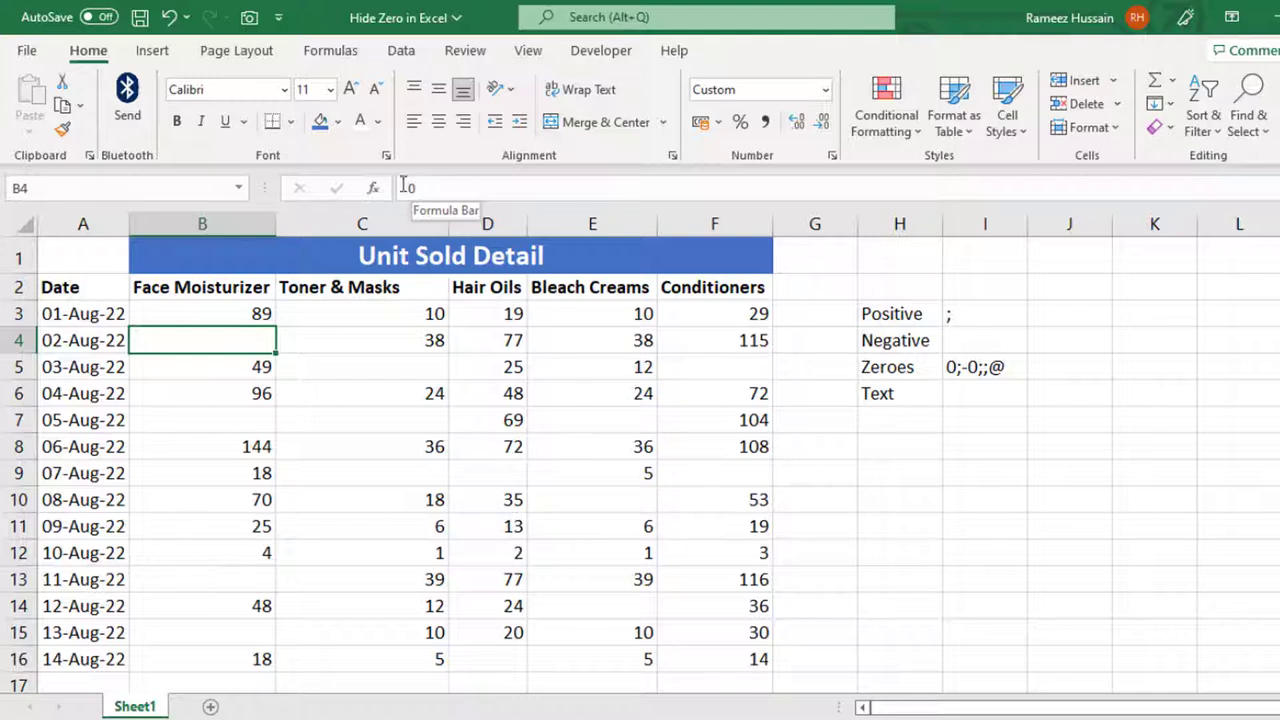
pyautogui.hotkey('ctrl', 'z')
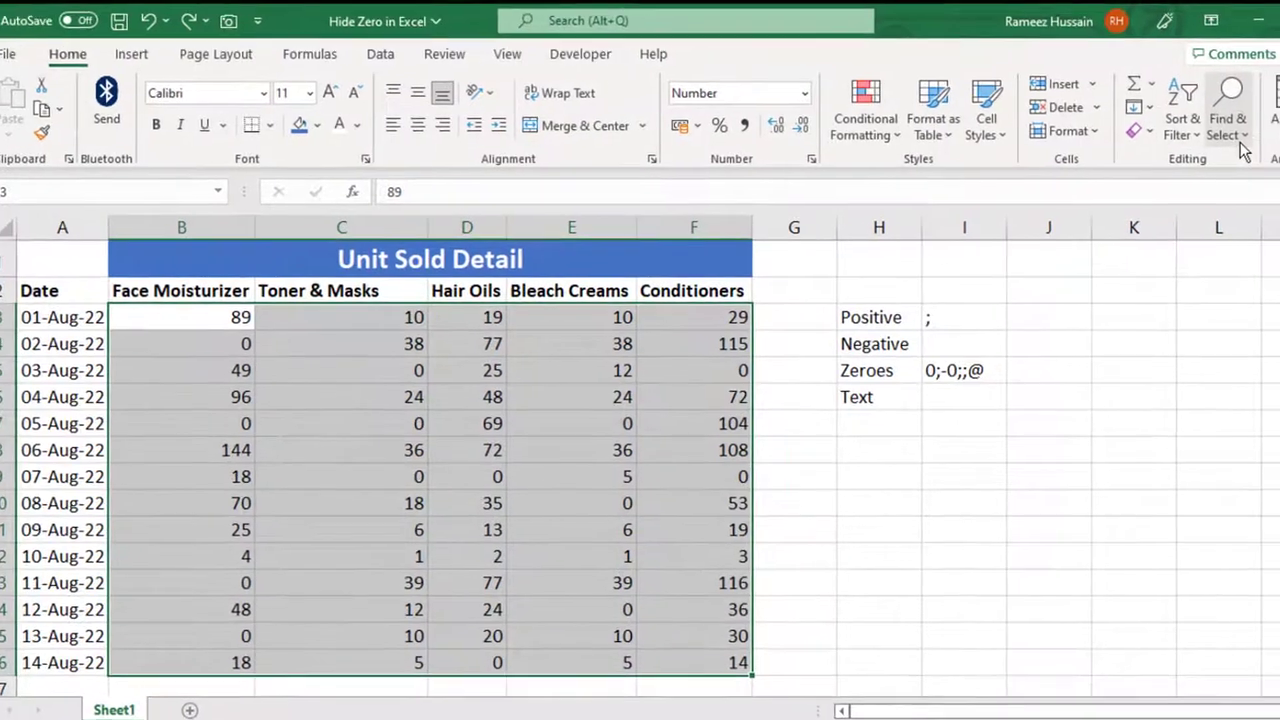
# - Try replacing every 0 in B3:F16 with nothing, without matching entire cell contents, and undo the replacement
pyautogui.click(1262, 132)
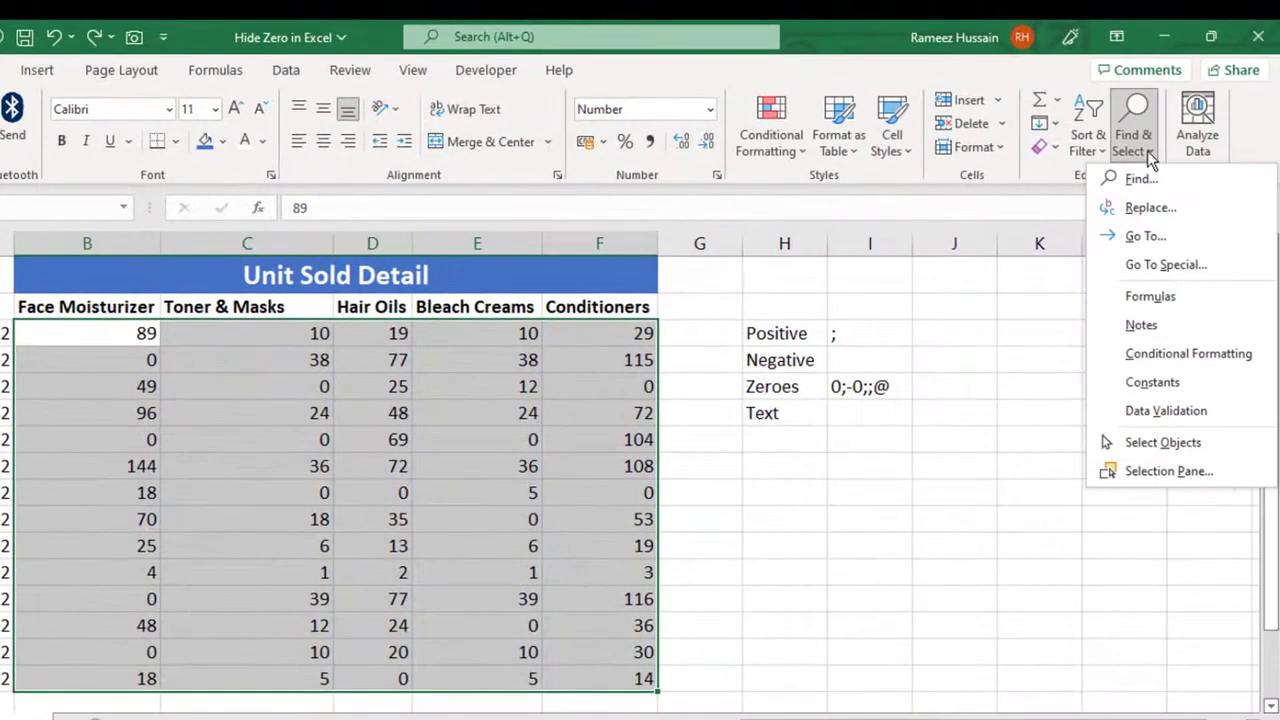
pyautogui.click(1145, 210)
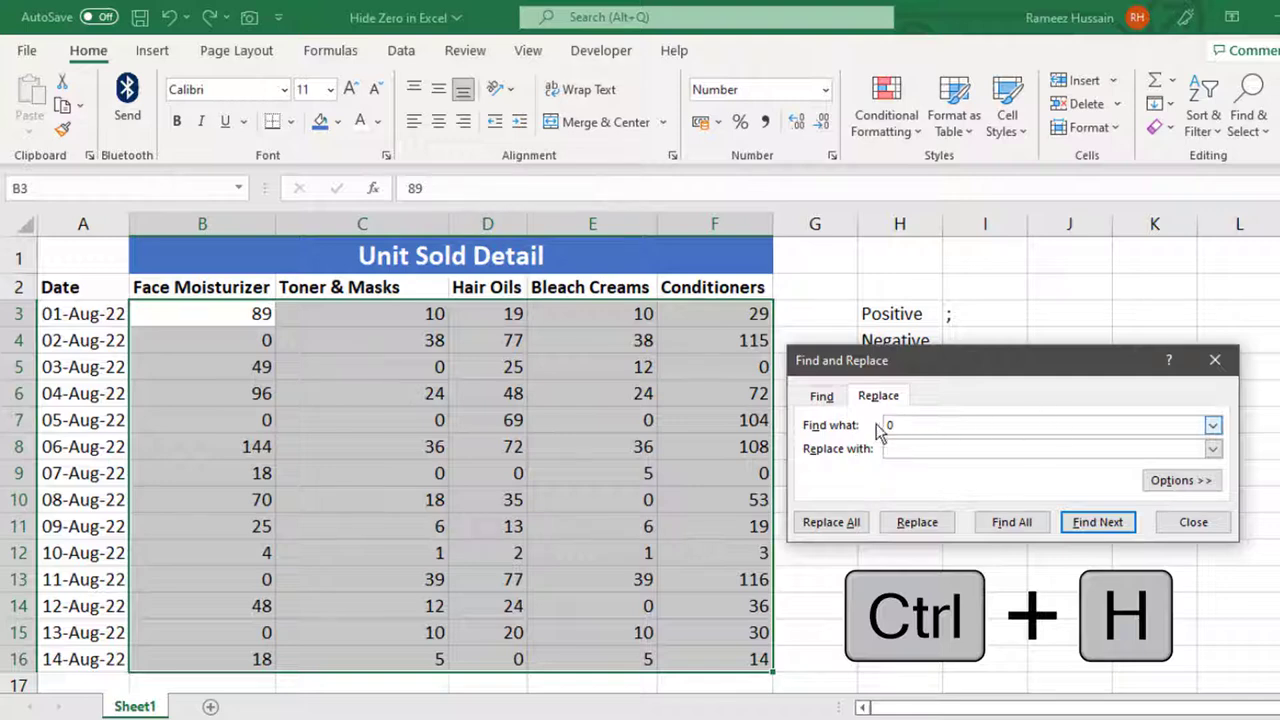
pyautogui.click(888, 428)
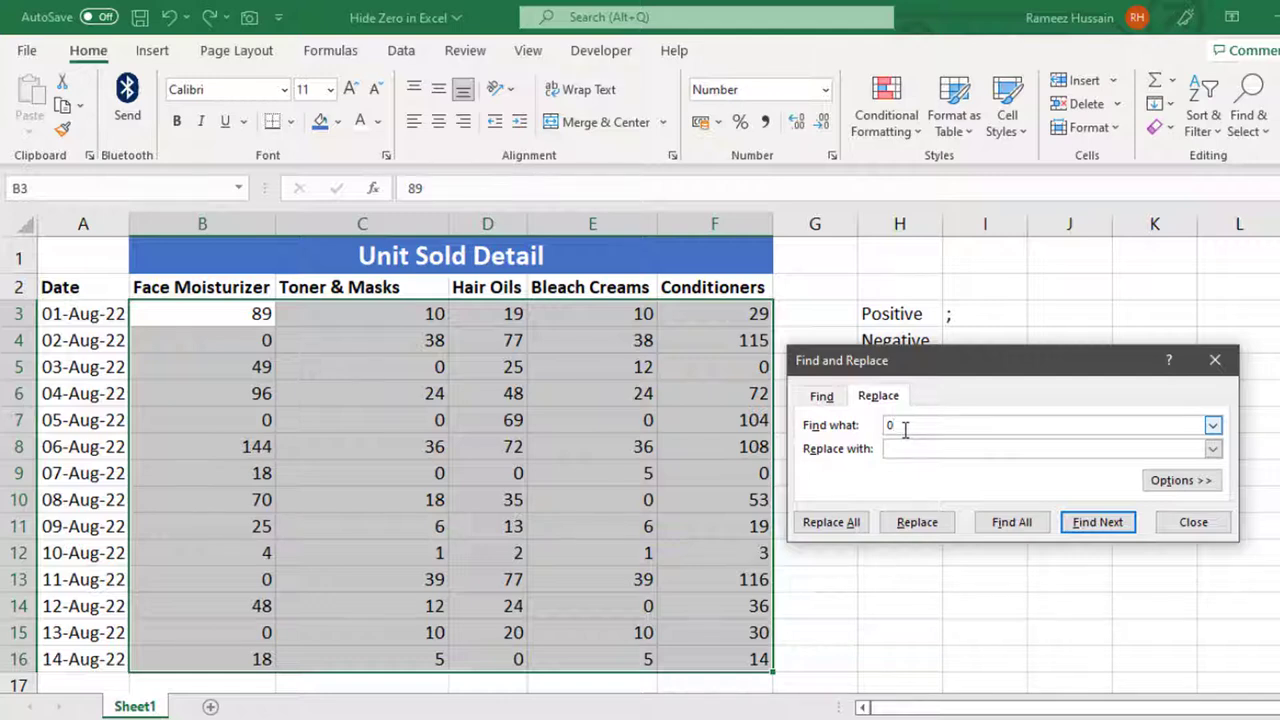
pyautogui.click(932, 449)
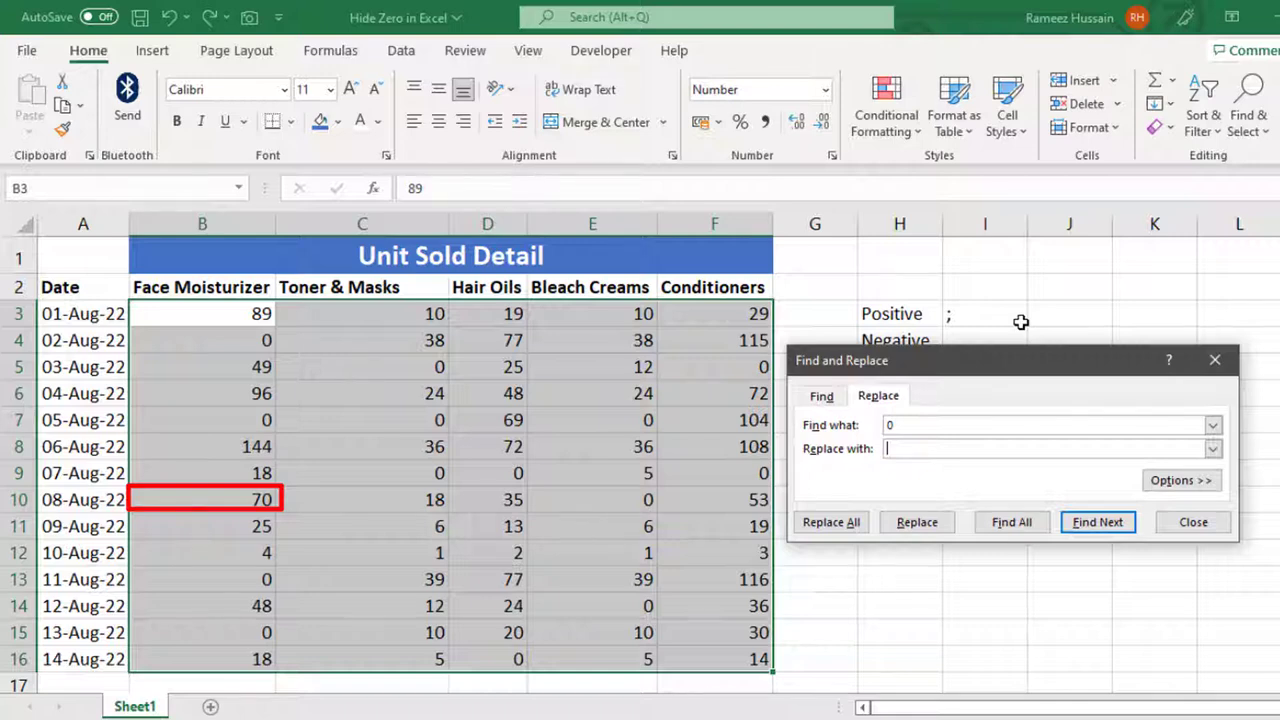
pyautogui.click(841, 529)
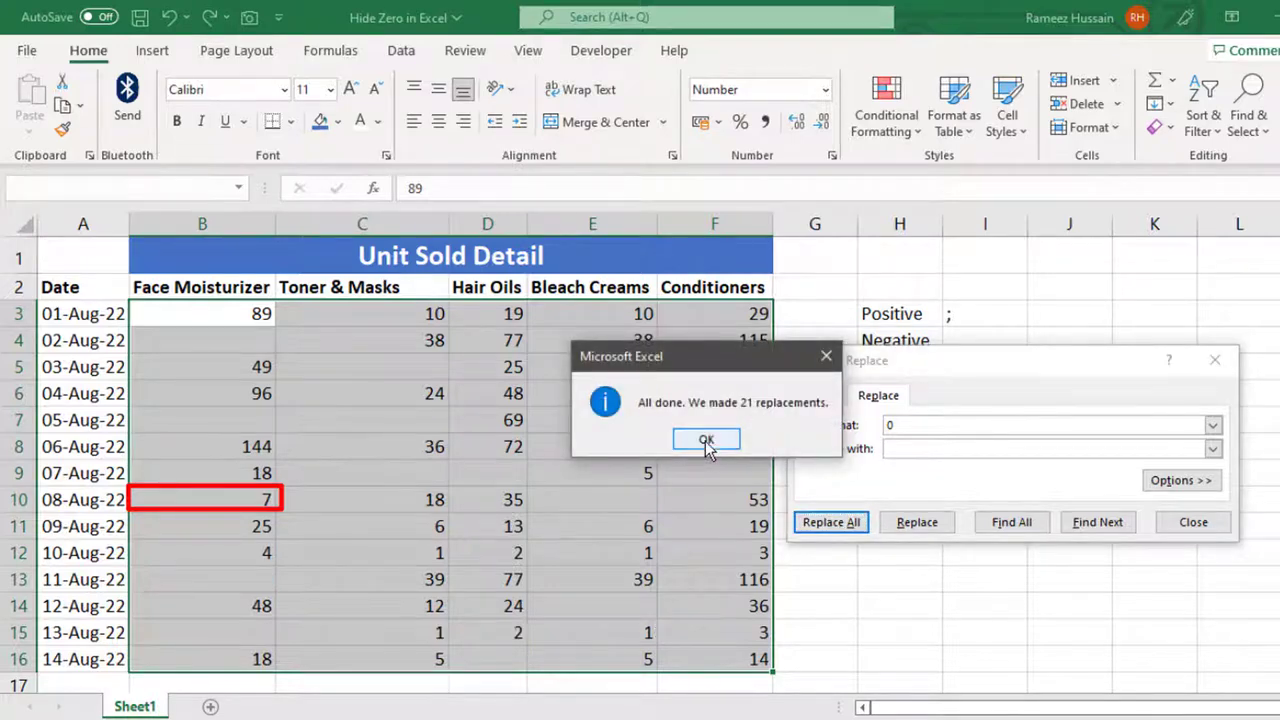
pyautogui.click(706, 440)
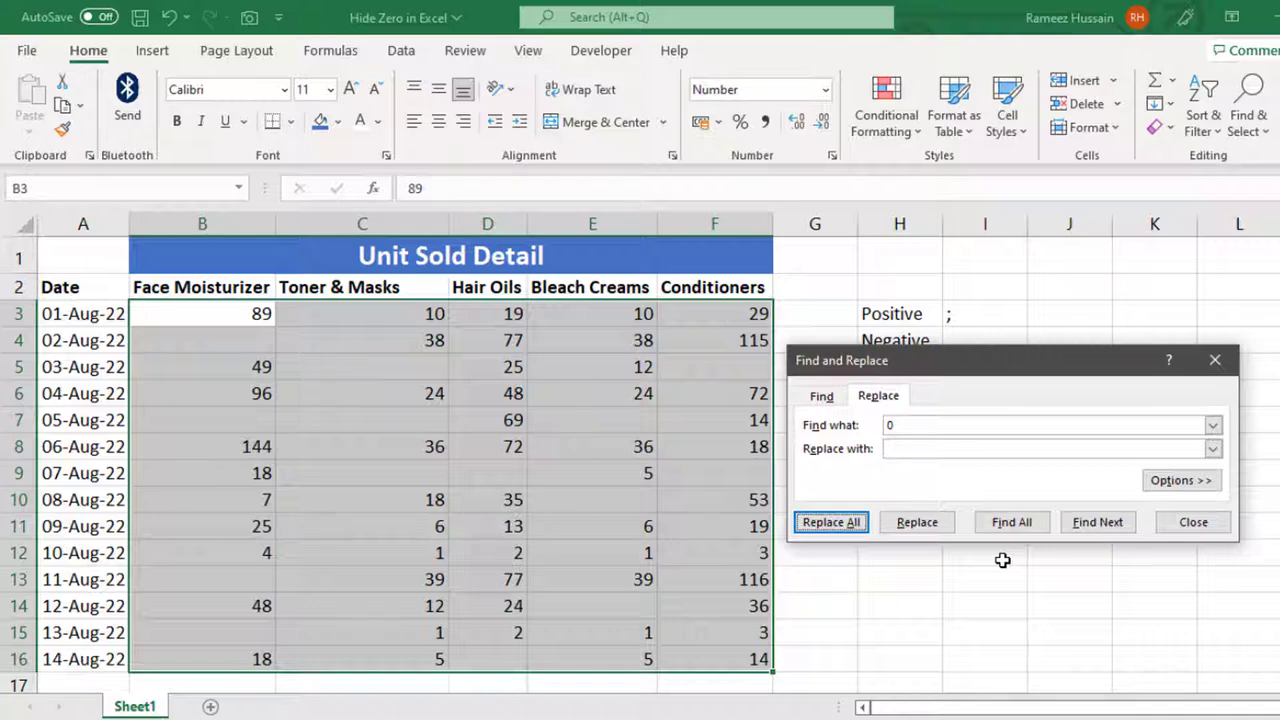
pyautogui.click(731, 493)
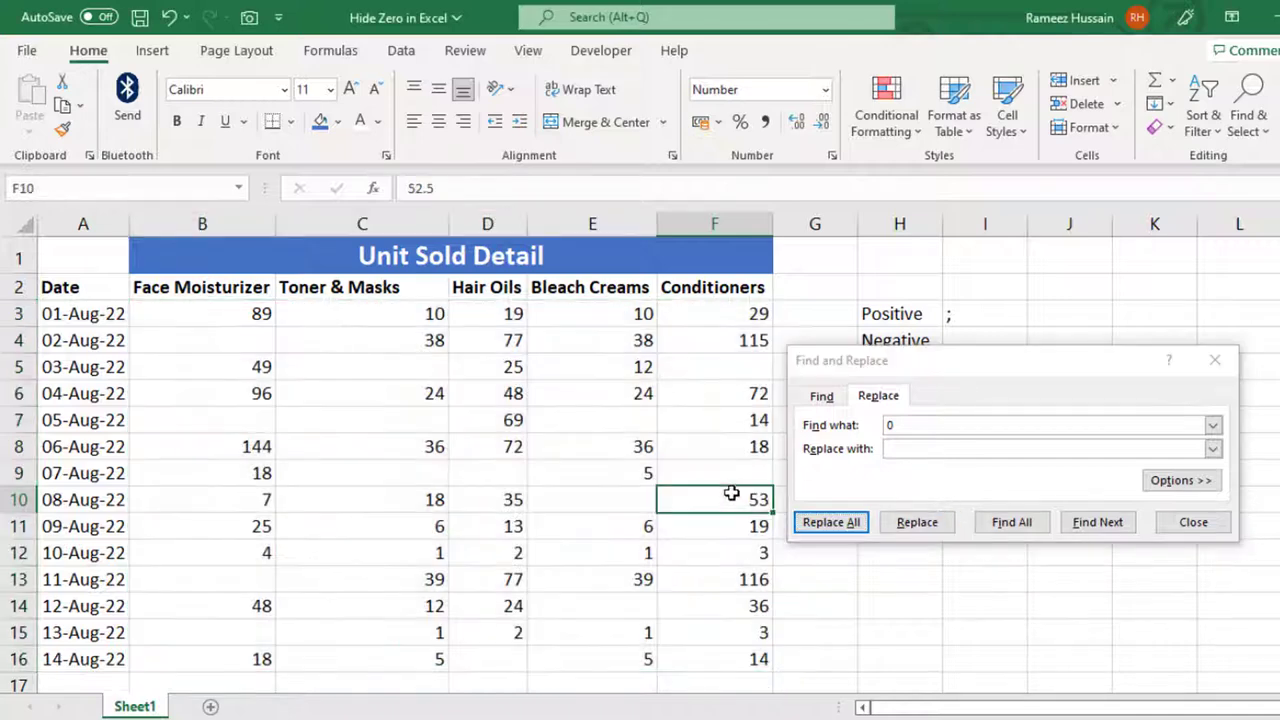
pyautogui.hotkey('ctrl', 'z')
# - Expand the replace options, keep the replacement empty and turn on Match entire cell contents
pyautogui.click(918, 450)
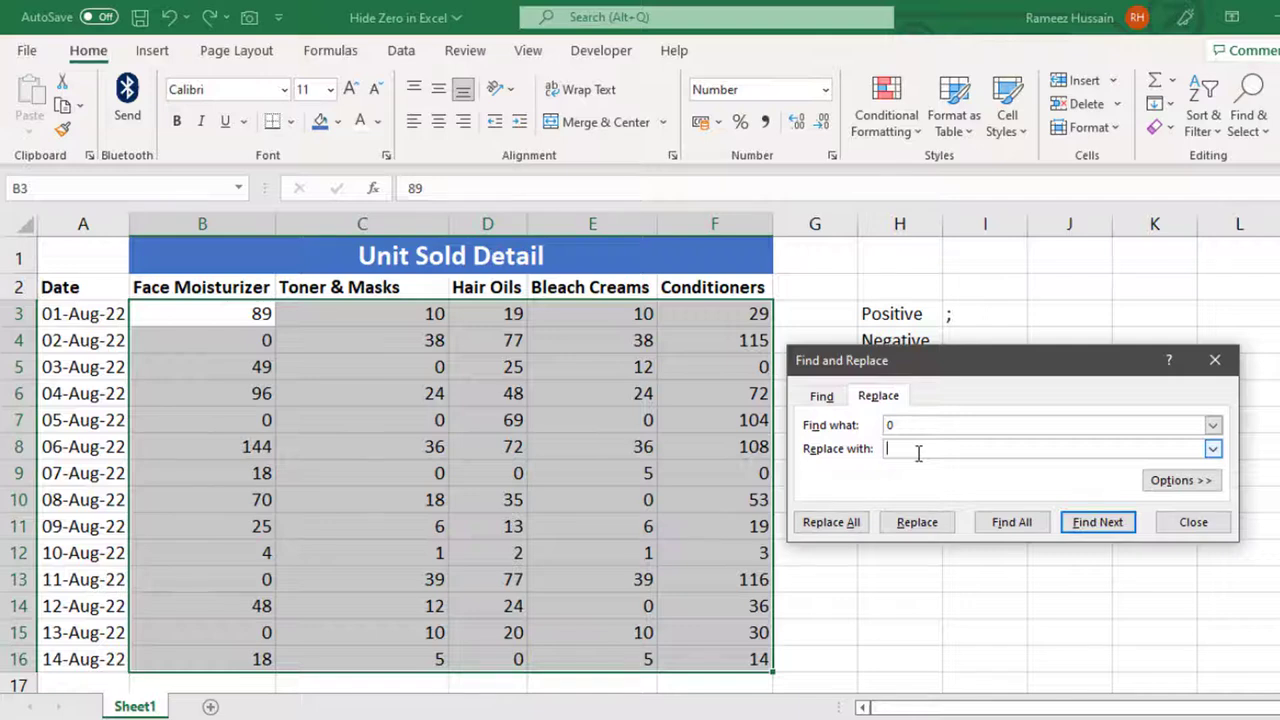
pyautogui.click(1168, 482)
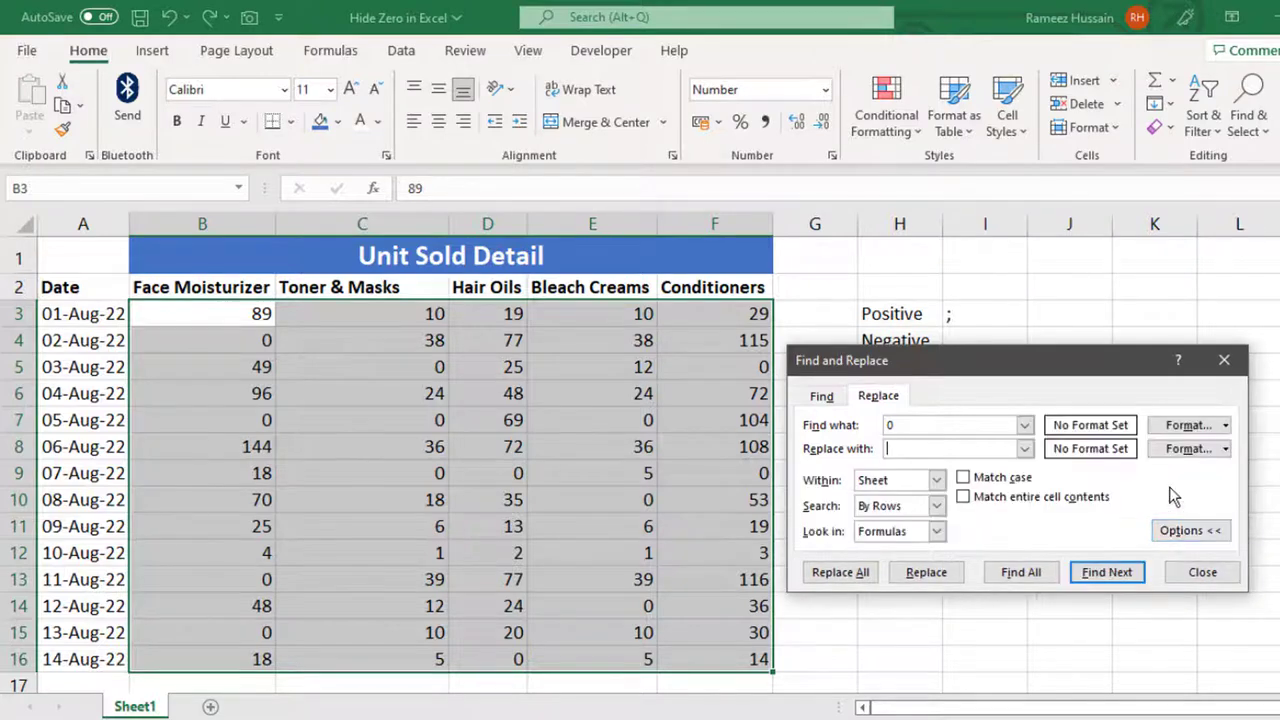
pyautogui.click(963, 498)
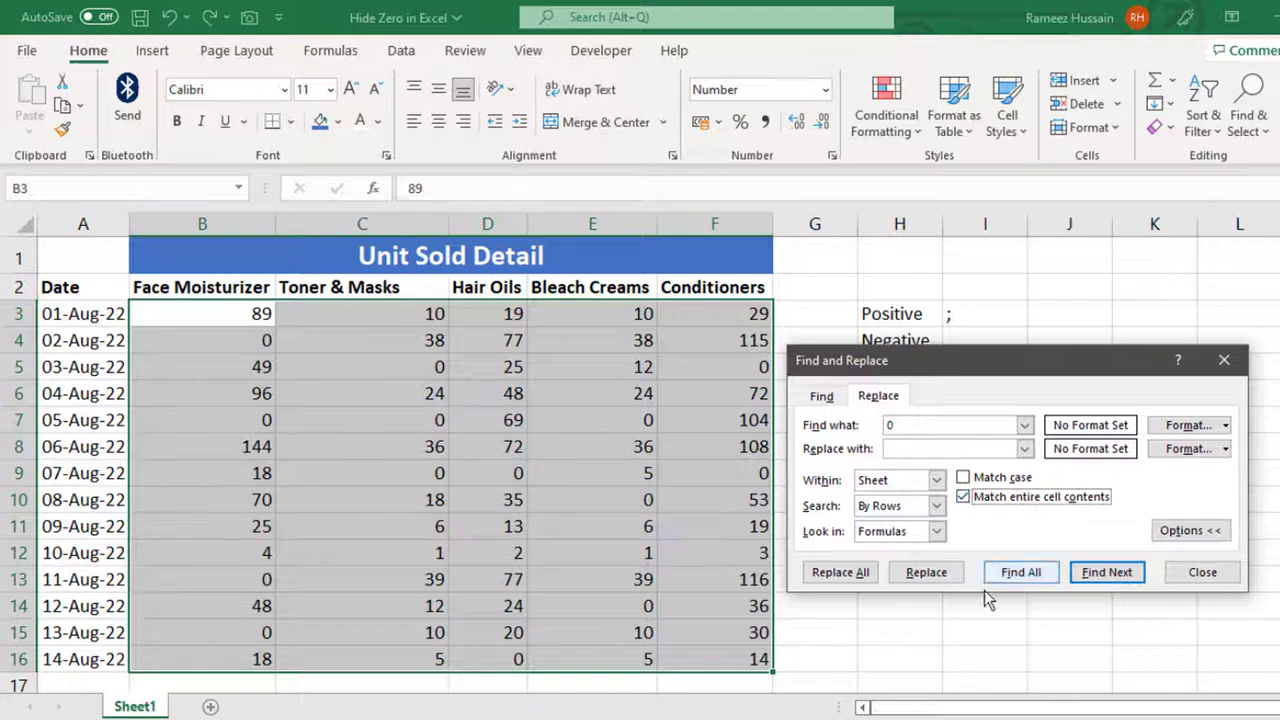
# - Replace all cells in B3:F16 containing exactly 0 with blanks, and undo the replacement
pyautogui.click(860, 580)
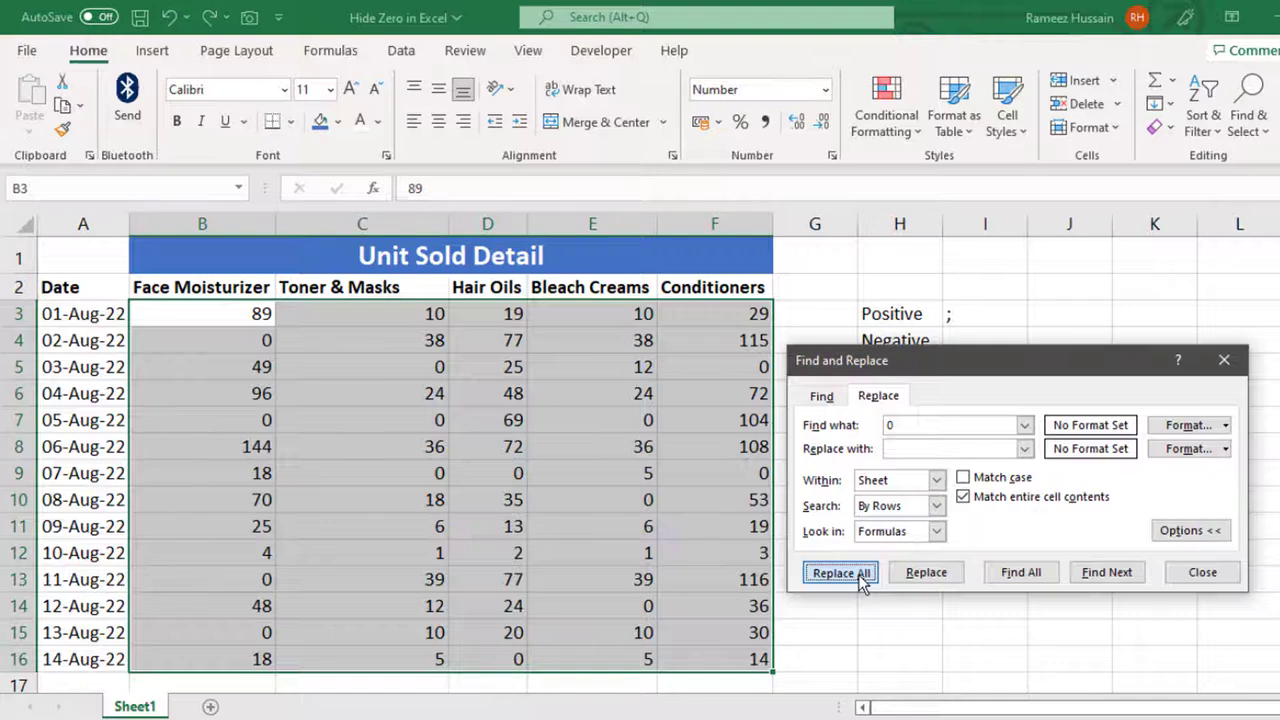
pyautogui.click(860, 580)
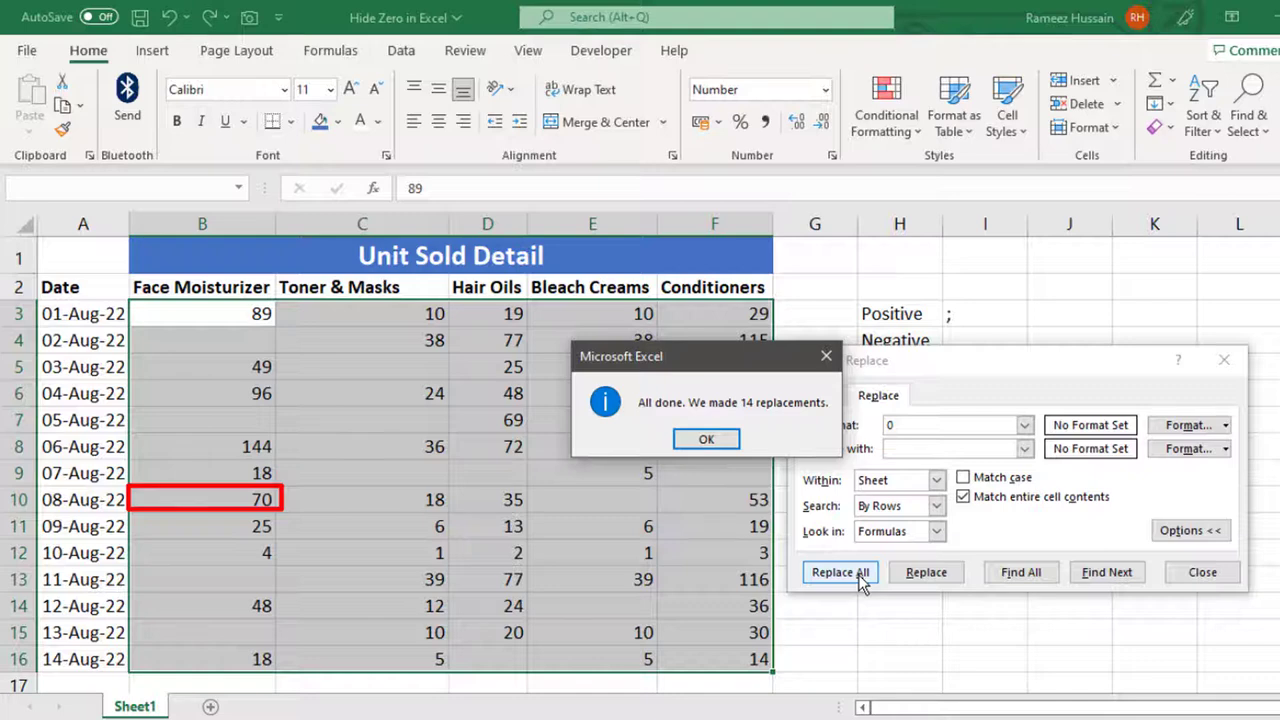
pyautogui.click(706, 440)
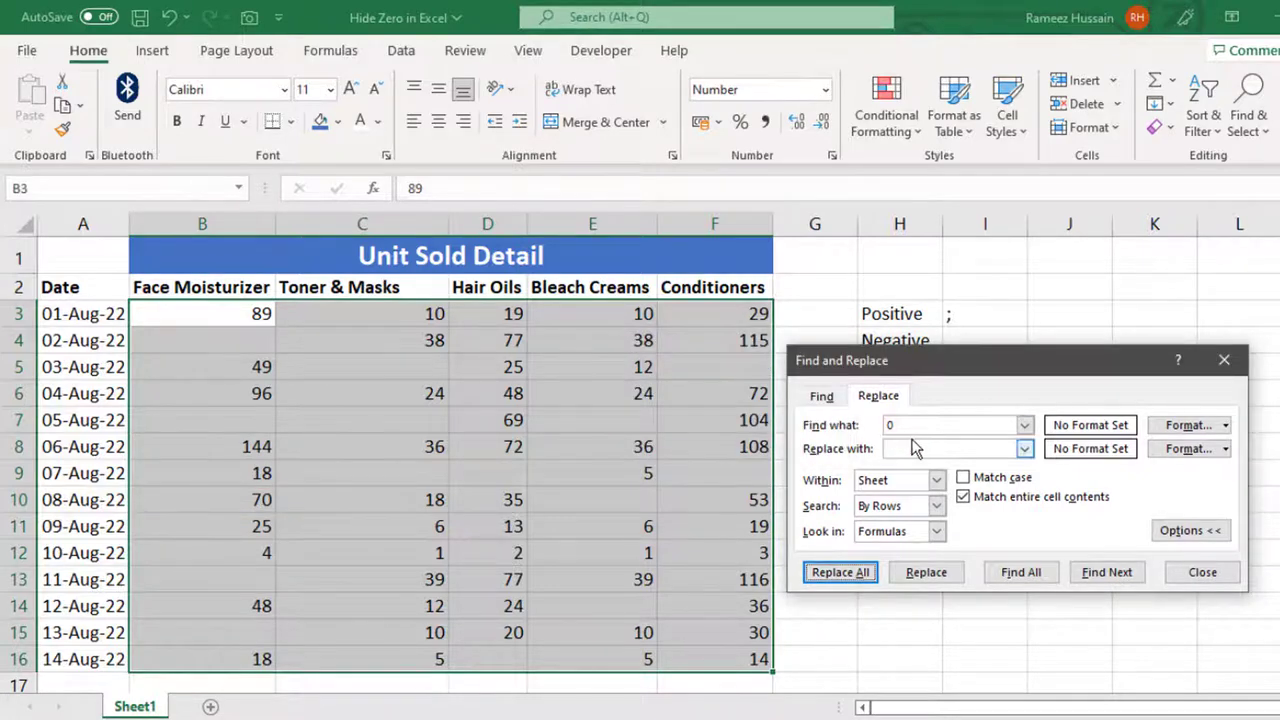
pyautogui.click(865, 614)
pyautogui.hotkey('ctrl', 'z')
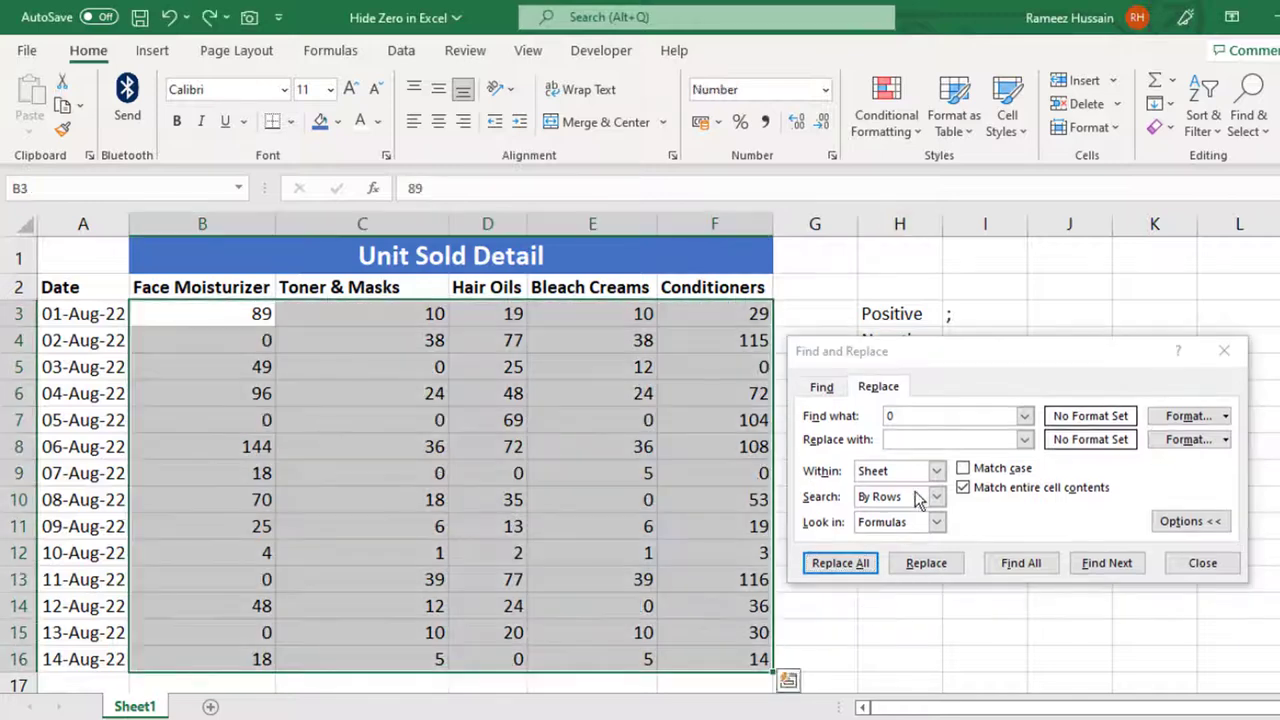
# - Replace all cells in B3:F16 containing exactly 0 with the text Null, and undo the replacement
pyautogui.click(921, 437)
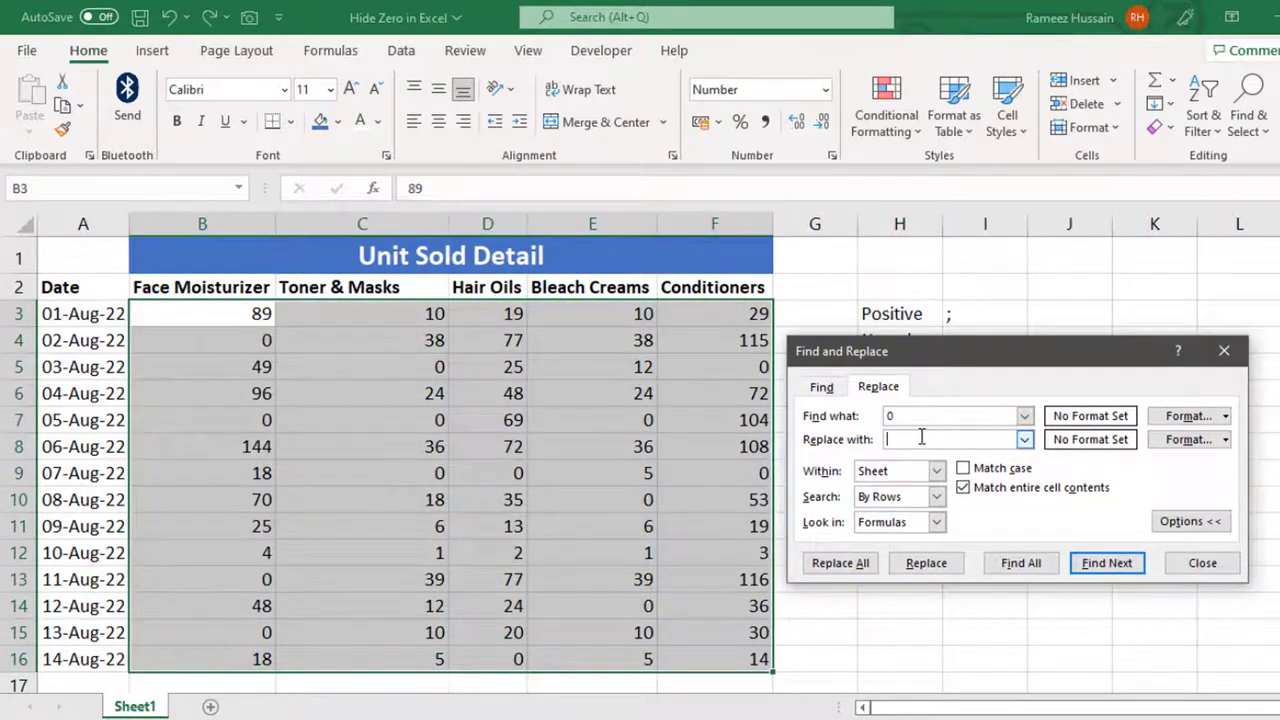
pyautogui.write('Null')
pyautogui.click(840, 565)
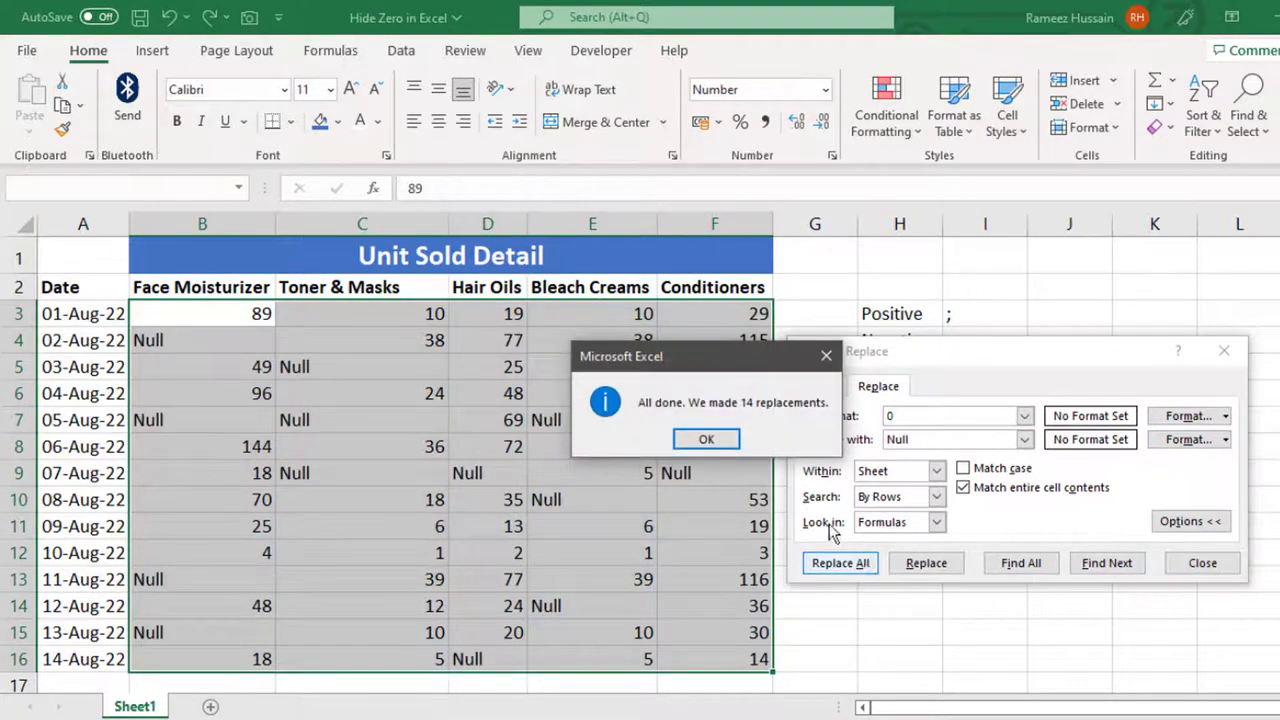
pyautogui.click(735, 443)
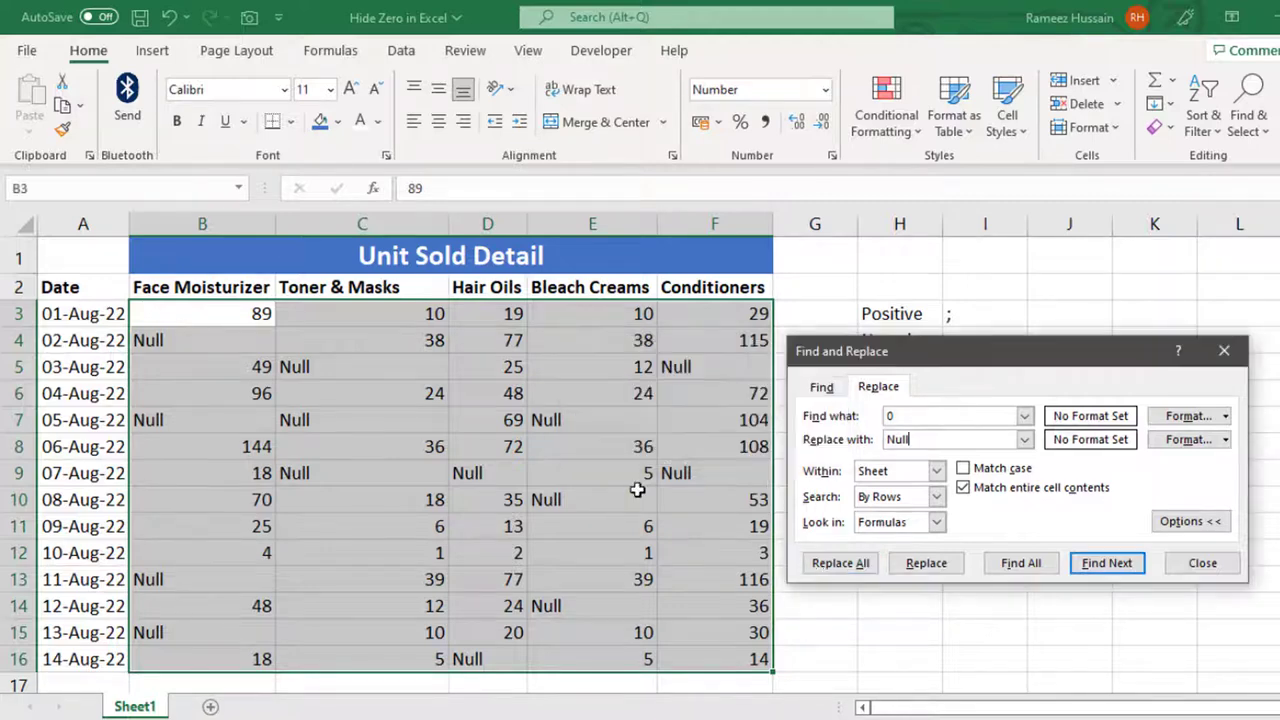
pyautogui.click(637, 490)
pyautogui.hotkey('ctrl', 'z')
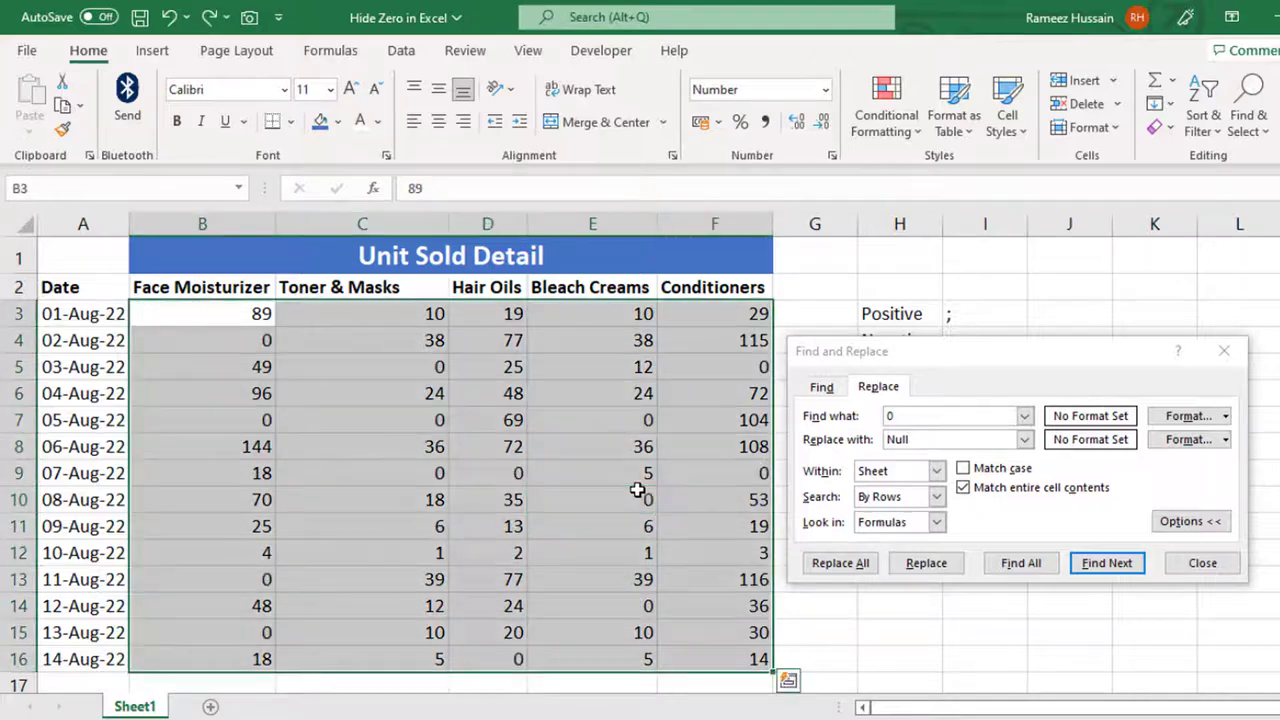
# - Clear the replacement text Null from the Find and Replace dialog
pyautogui.click(902, 445)
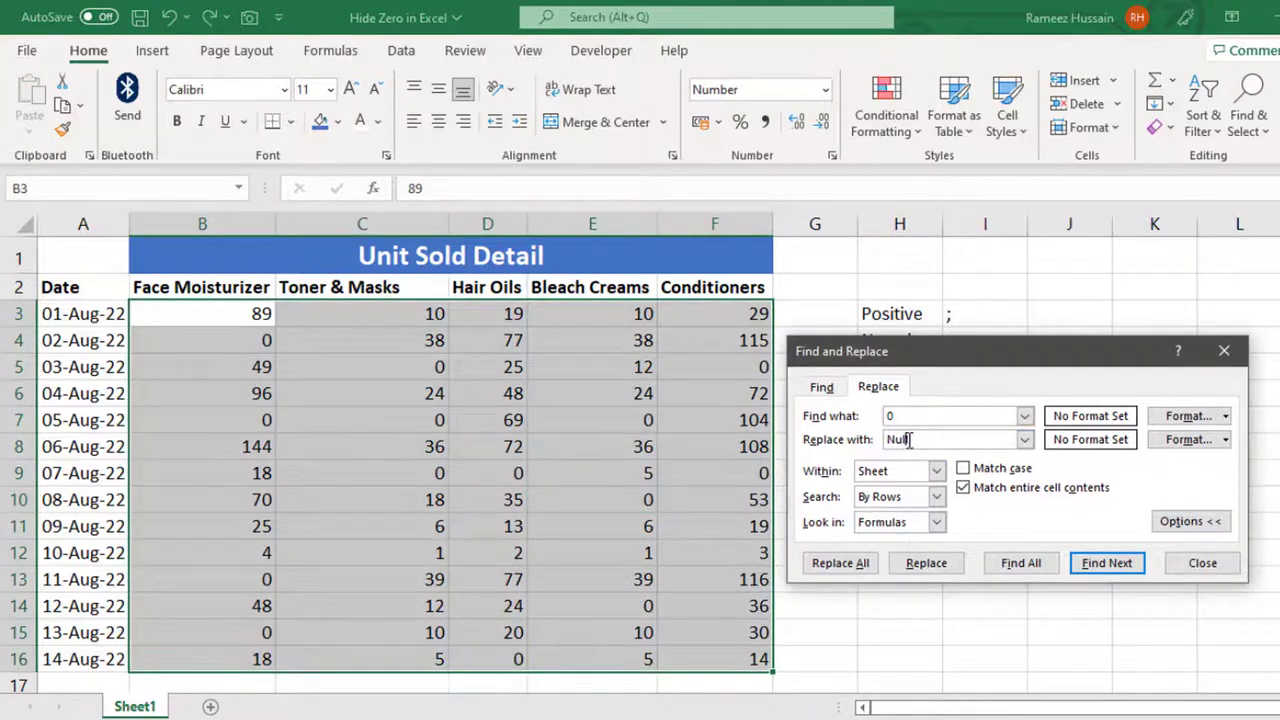
pyautogui.moveTo(906, 442); pyautogui.dragTo(866, 445)
pyautogui.press('BackSpace')
# - Find all cells containing exactly 0, enlarge the results list and select every found cell
pyautogui.click(830, 388)
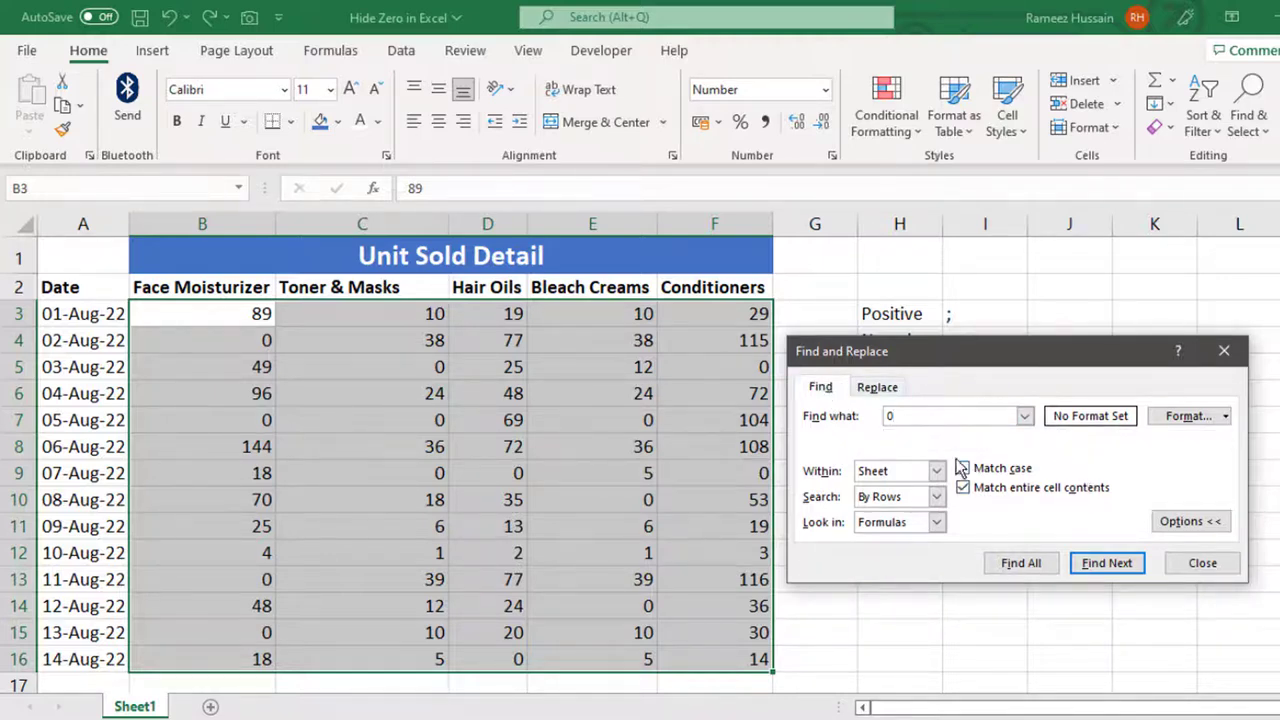
pyautogui.click(1021, 565)
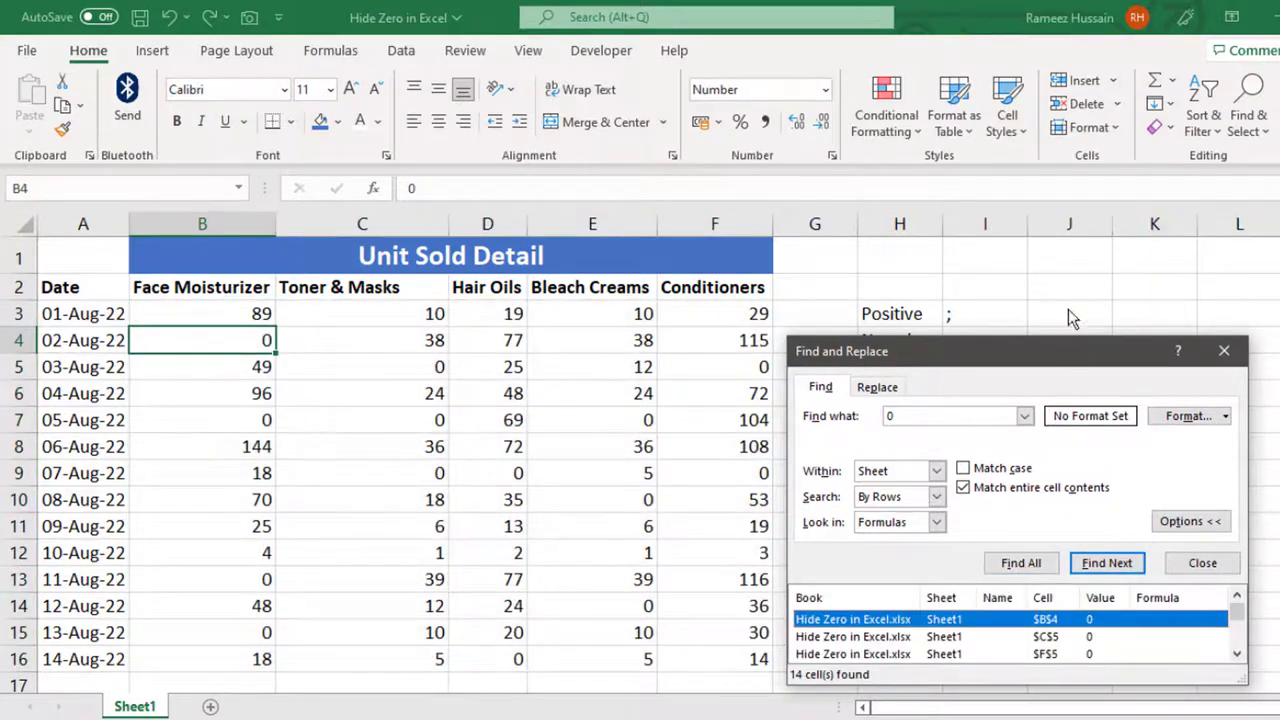
pyautogui.moveTo(1067, 351); pyautogui.dragTo(1060, 205)
pyautogui.moveTo(1054, 540); pyautogui.dragTo(1054, 718)
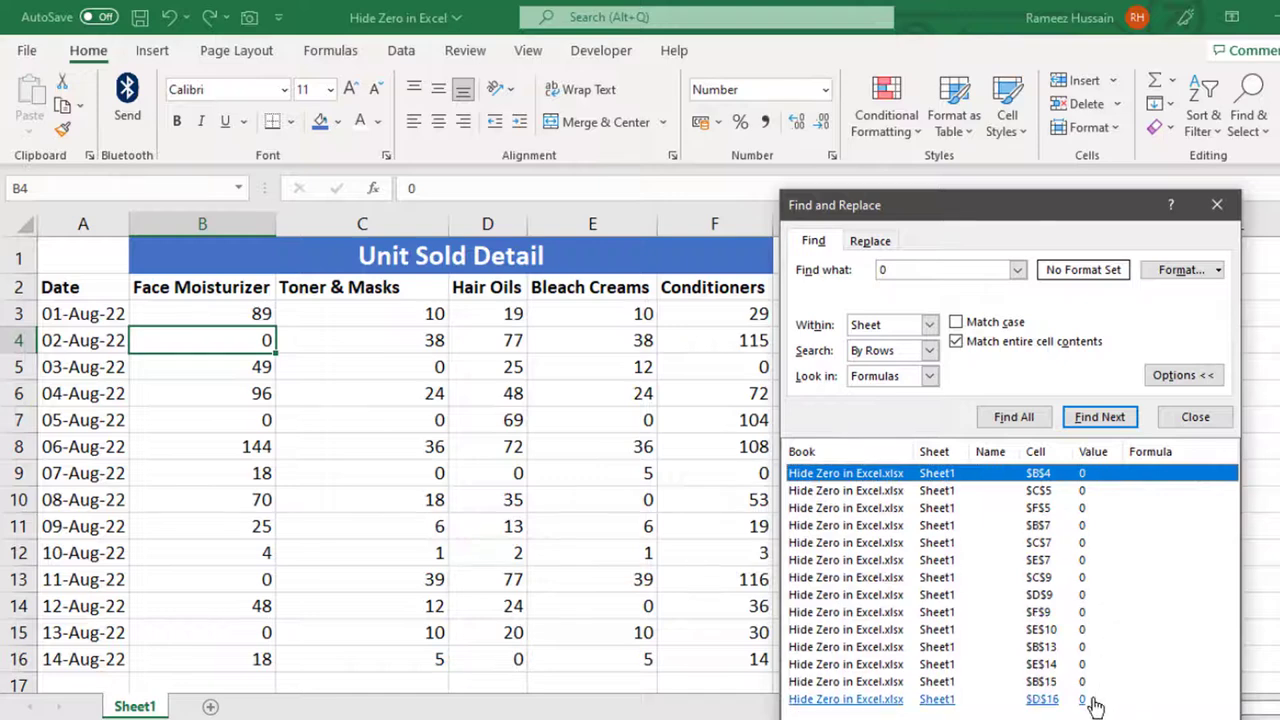
pyautogui.hotkey('ctrl', 'a')
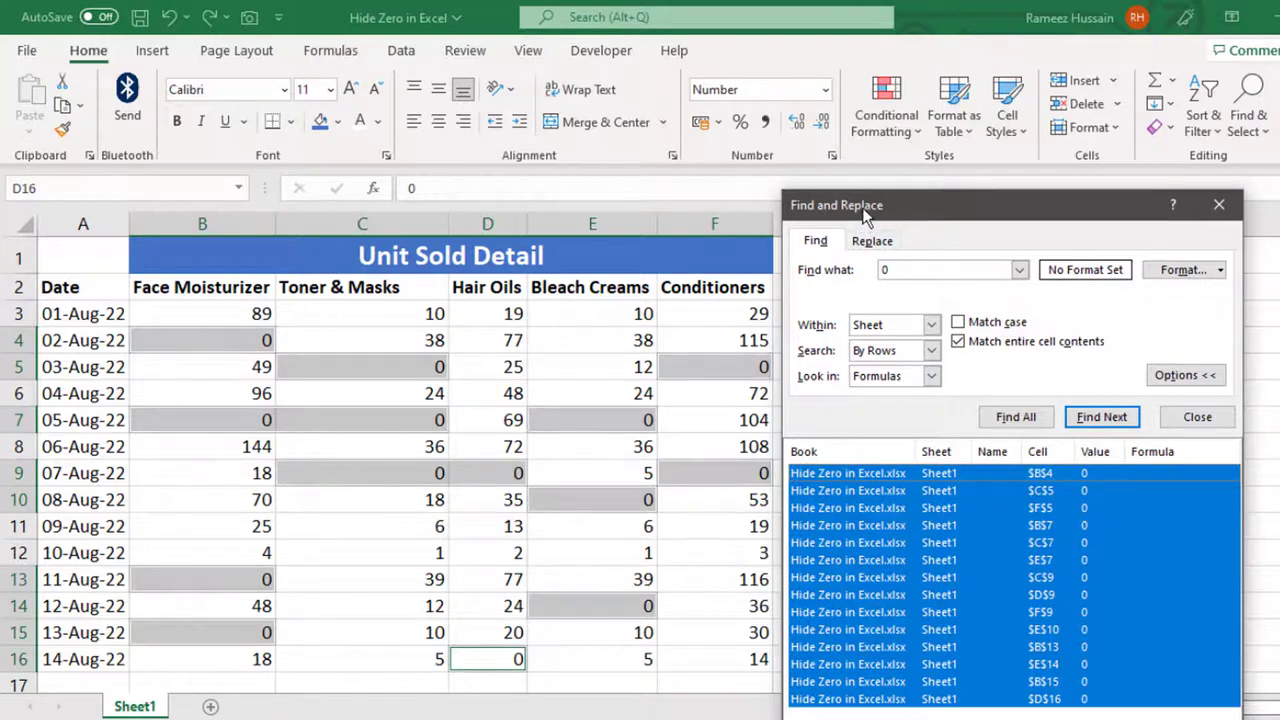
# - Move the Find and Replace dialog clear of the table and apply a fill color to the selected zero cells
pyautogui.moveTo(866, 212); pyautogui.dragTo(876, 206)
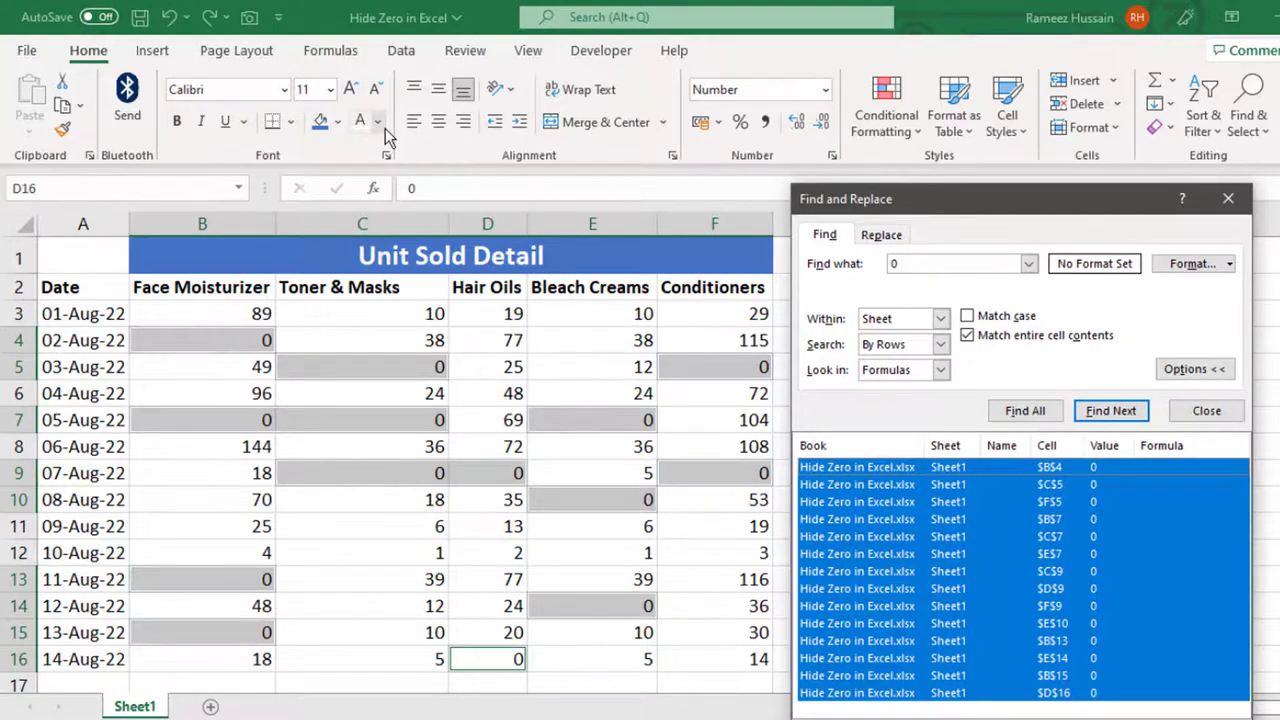
pyautogui.click(322, 125)
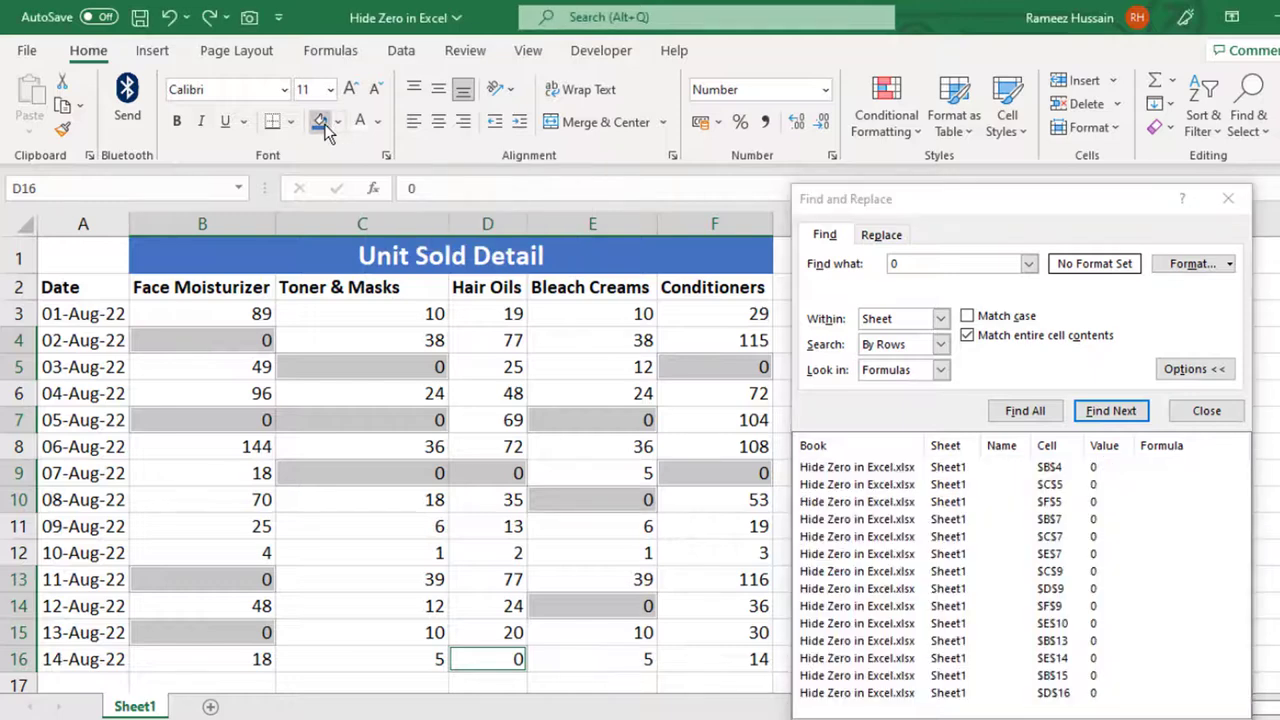